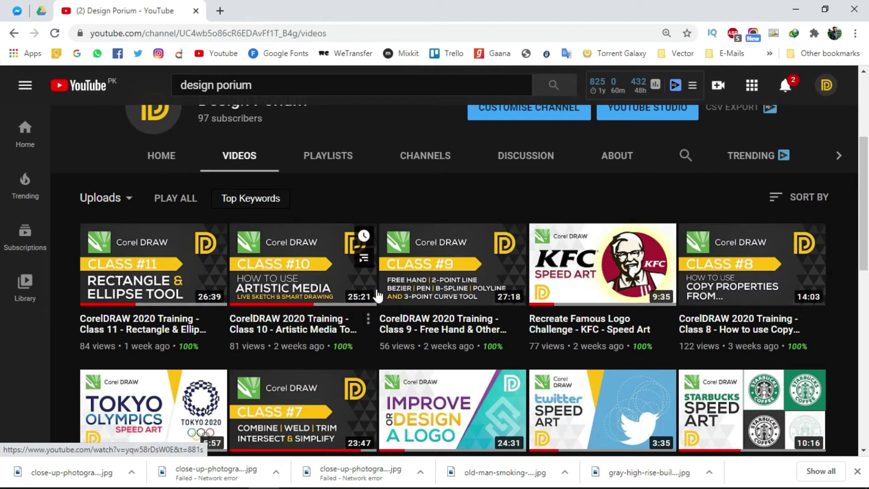
{"action": "scroll", "coordinate": [378, 296], "scroll_direction": "up", "scroll_amount": 2}
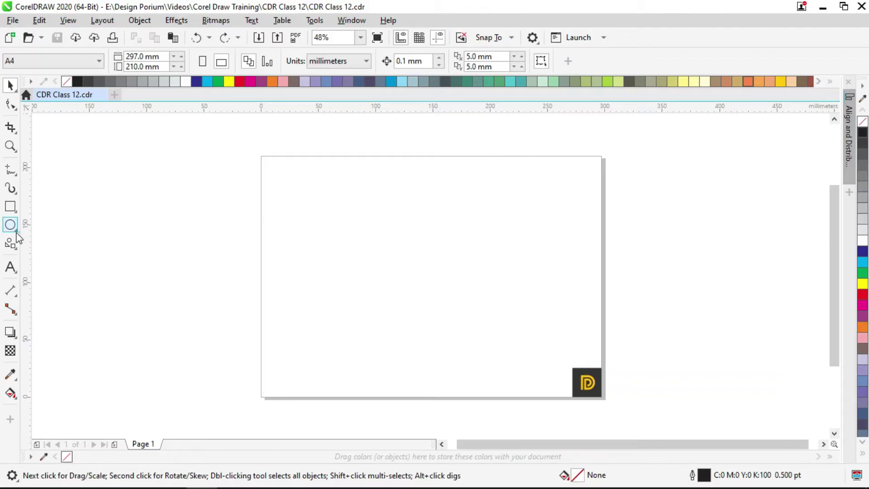
{"action": "left_click", "coordinate": [16, 231]}
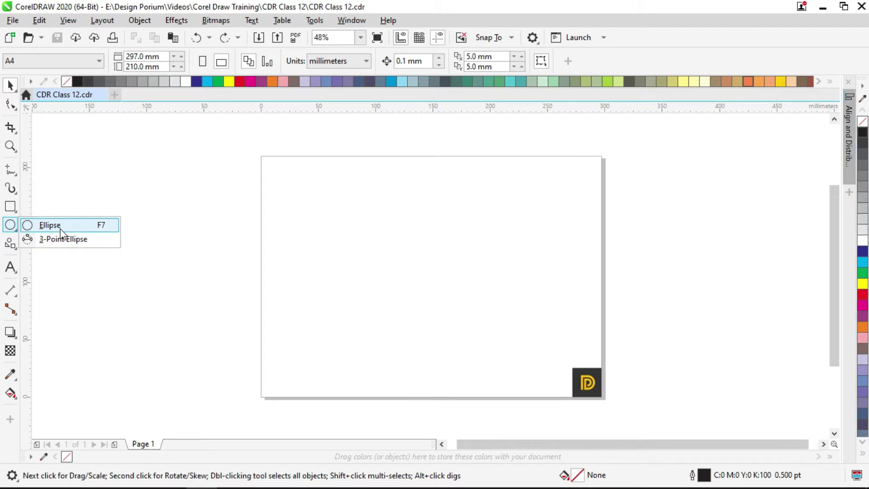
{"action": "mouse_move", "coordinate": [9, 208]}
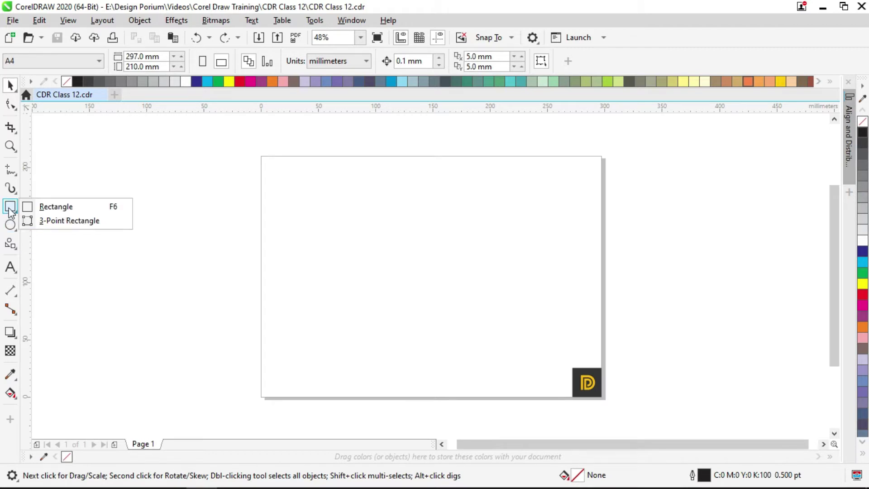
{"action": "mouse_move", "coordinate": [21, 249]}
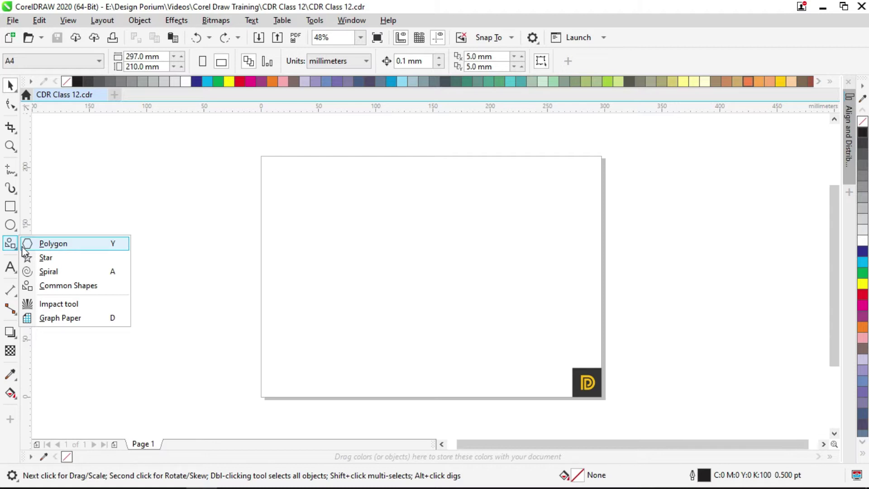
Draw a polygon about 140 mm wide and 133 mm high on the page and set its number of sides to 5.
{"action": "left_click", "coordinate": [52, 245]}
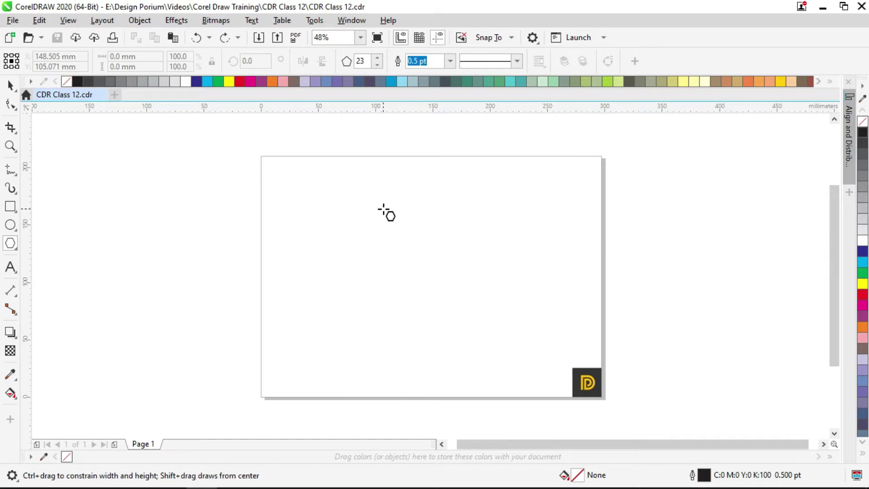
{"action": "left_click_drag", "start_coordinate": [345, 208], "coordinate": [495, 357]}
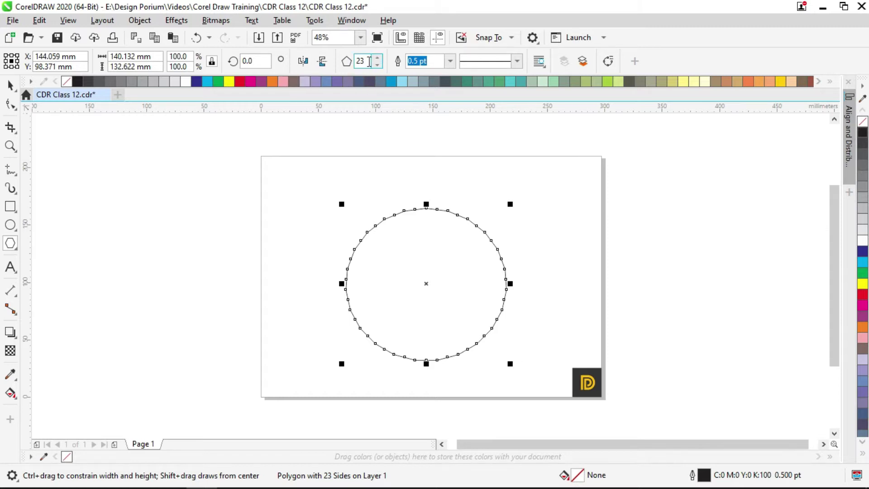
{"action": "left_click_drag", "start_coordinate": [369, 61], "coordinate": [348, 62]}
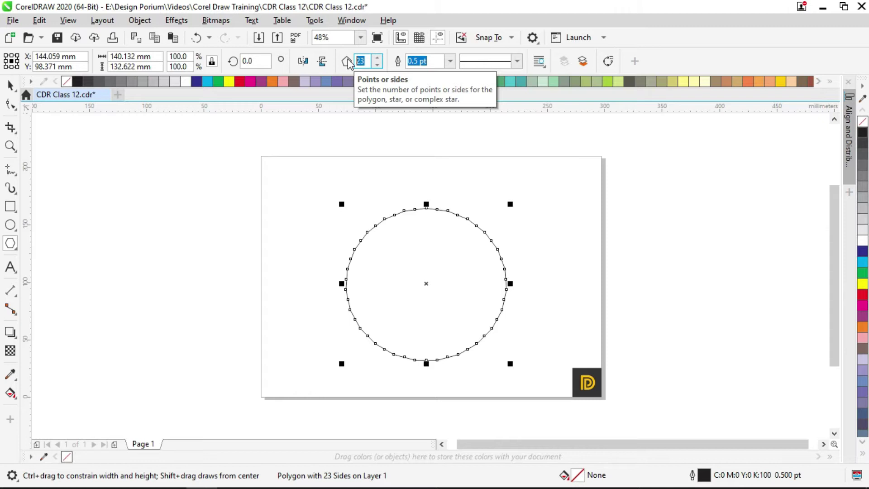
{"action": "key", "text": "Return"}
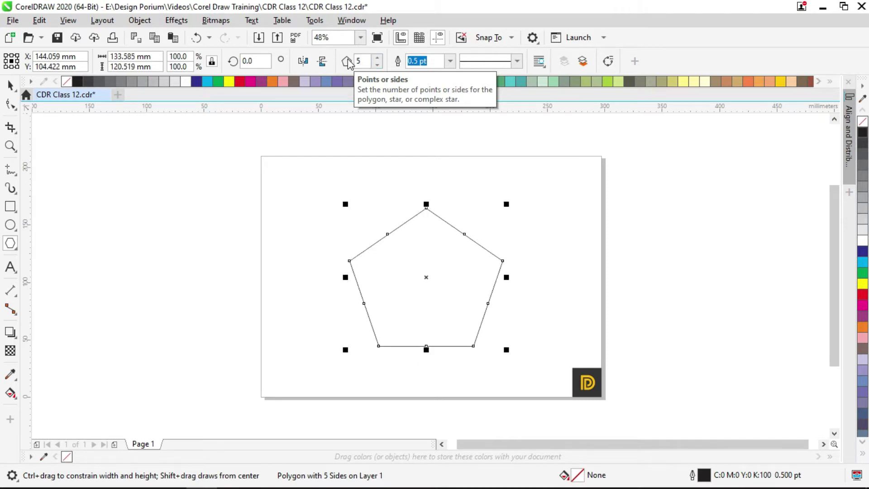
{"action": "left_click_drag", "start_coordinate": [543, 266], "coordinate": [525, 258]}
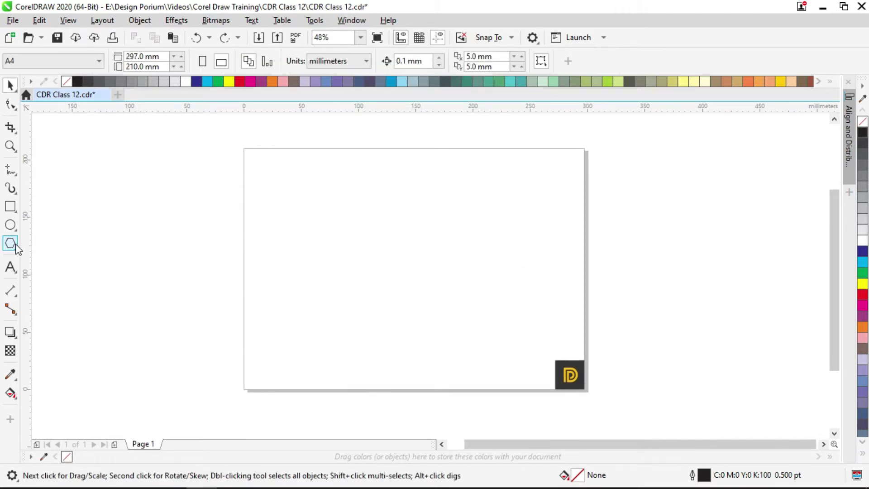
Draw a five-sided polygon about 118 mm wide and 132 mm high and centre it on the page.
{"action": "left_click", "coordinate": [16, 244]}
{"action": "left_click_drag", "start_coordinate": [353, 190], "coordinate": [497, 358]}
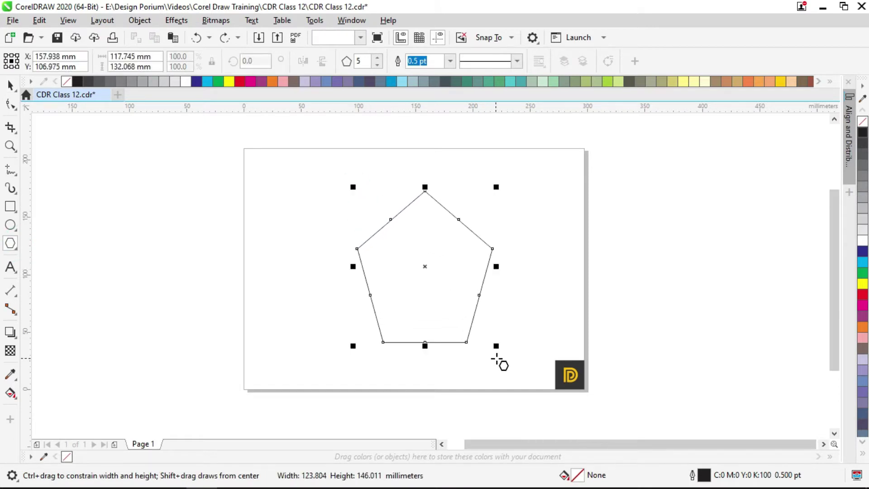
{"action": "key", "text": "p"}
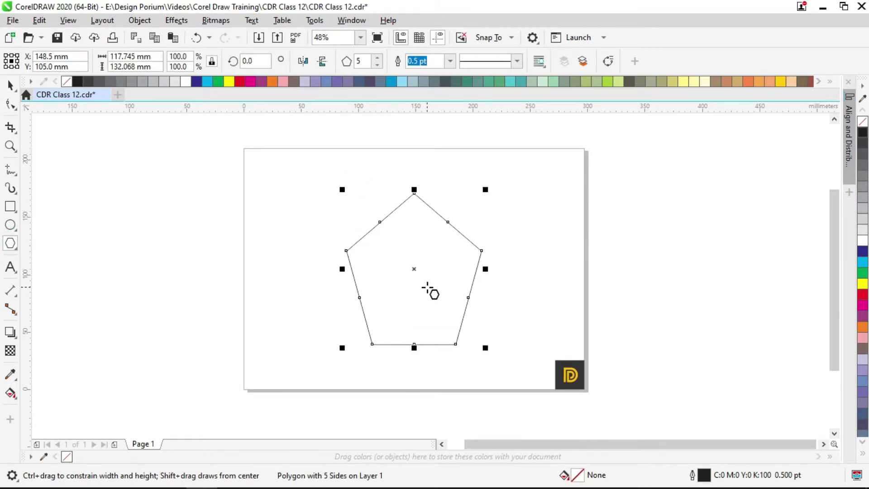
{"action": "left_click_drag", "start_coordinate": [429, 217], "coordinate": [410, 198]}
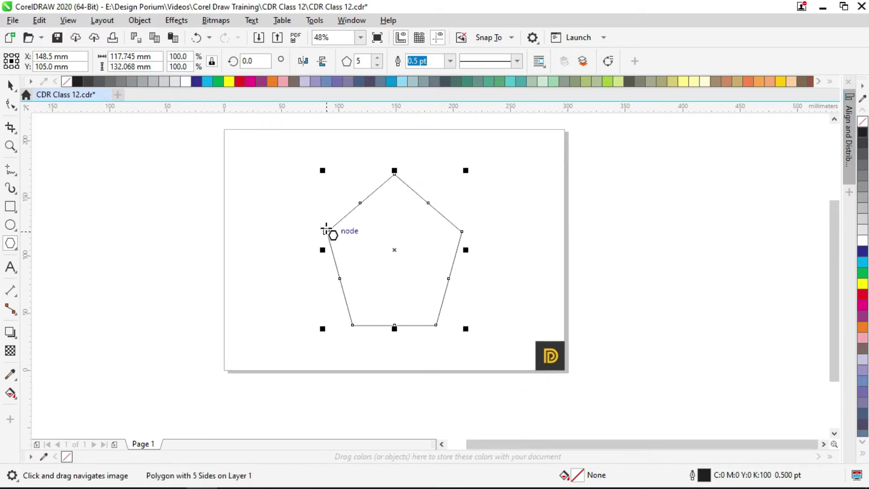
{"action": "left_click_drag", "start_coordinate": [486, 256], "coordinate": [512, 263]}
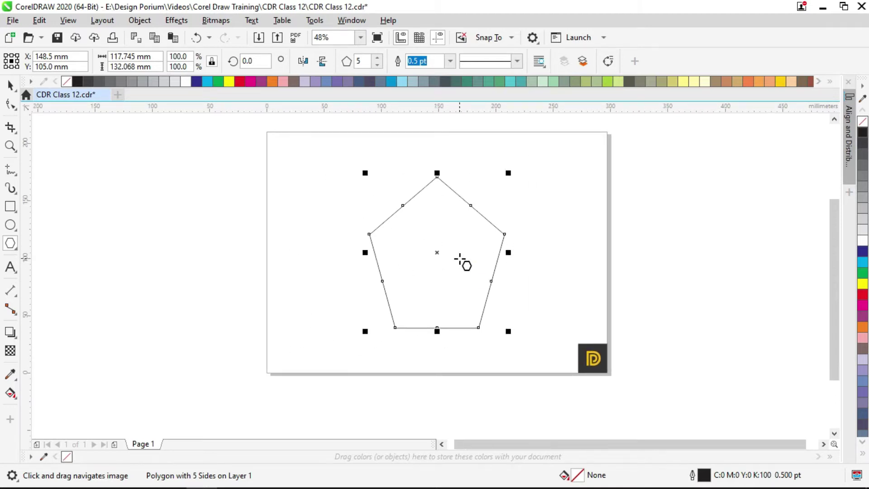
{"action": "scroll", "coordinate": [445, 257], "scroll_direction": "up", "scroll_amount": 2}
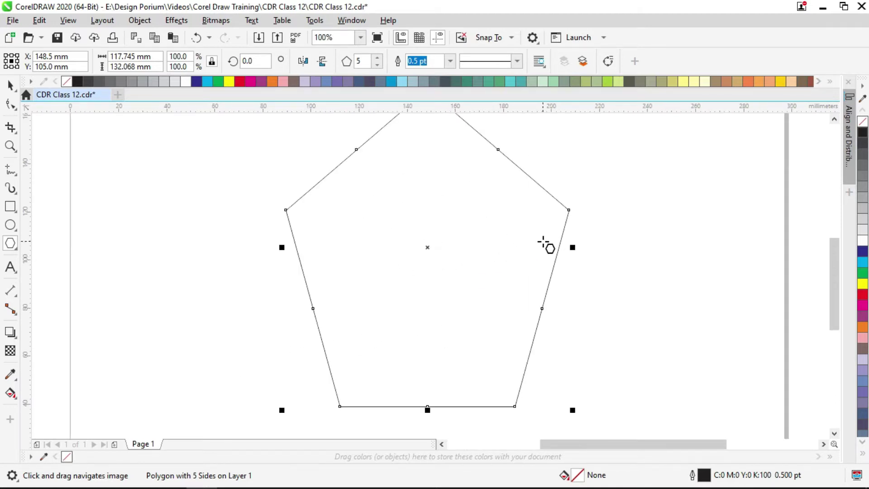
{"action": "scroll", "coordinate": [398, 237], "scroll_direction": "down", "scroll_amount": 2}
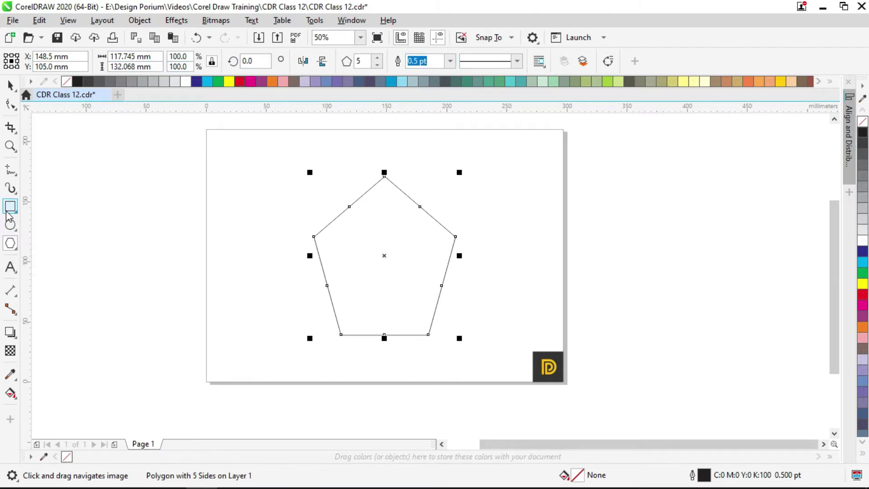
Reduce the centred polygon to 3 sides.
{"action": "left_click", "coordinate": [376, 65]}
{"action": "left_click", "coordinate": [376, 64]}
{"action": "scroll", "coordinate": [407, 254], "scroll_direction": "up", "scroll_amount": 2}
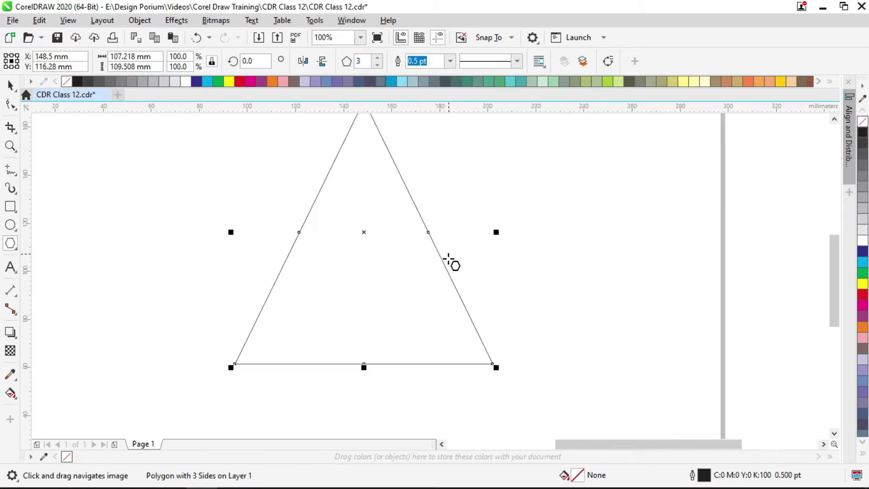
{"action": "left_click_drag", "start_coordinate": [449, 254], "coordinate": [408, 301]}
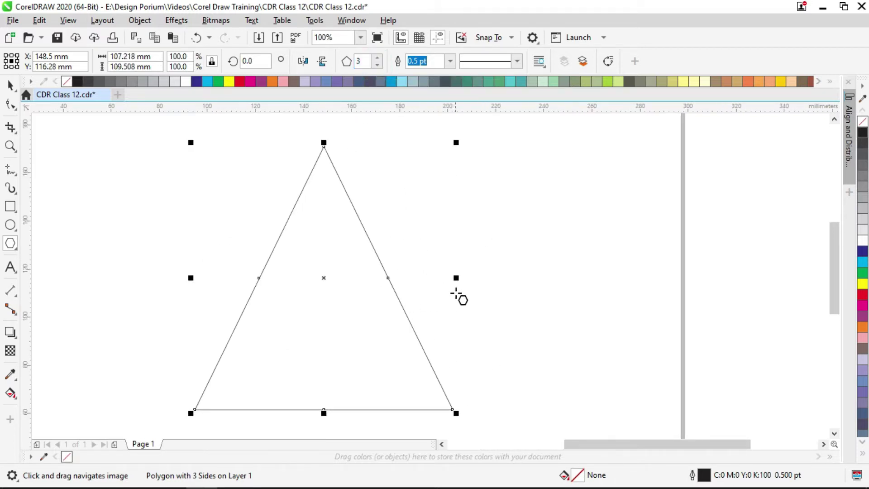
Increase the polygon's number of sides in single increments up to 13.
{"action": "left_click", "coordinate": [378, 58]}
{"action": "left_click", "coordinate": [378, 58]}
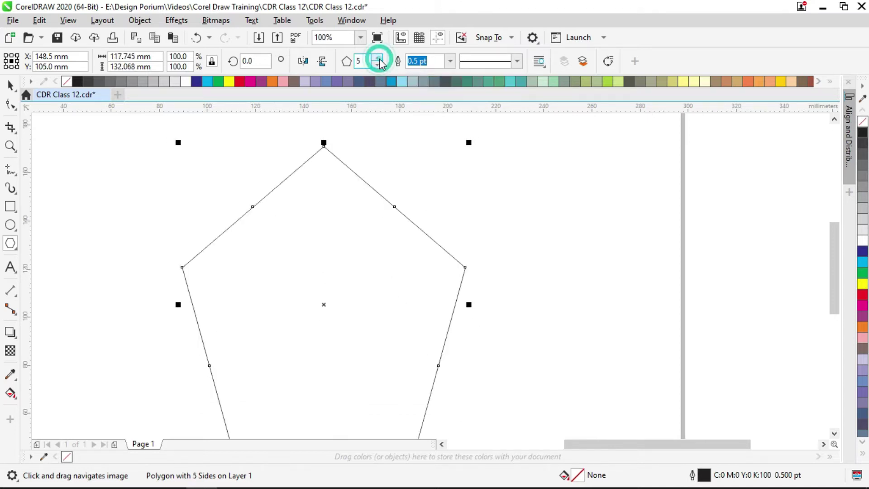
{"action": "scroll", "coordinate": [378, 159], "scroll_direction": "down", "scroll_amount": 2}
{"action": "left_click", "coordinate": [378, 59]}
{"action": "left_click", "coordinate": [378, 59]}
{"action": "left_click", "coordinate": [378, 59]}
{"action": "left_click", "coordinate": [379, 59]}
{"action": "left_click", "coordinate": [378, 58]}
{"action": "left_click", "coordinate": [378, 59]}
{"action": "left_click", "coordinate": [379, 59]}
{"action": "left_click", "coordinate": [378, 59]}
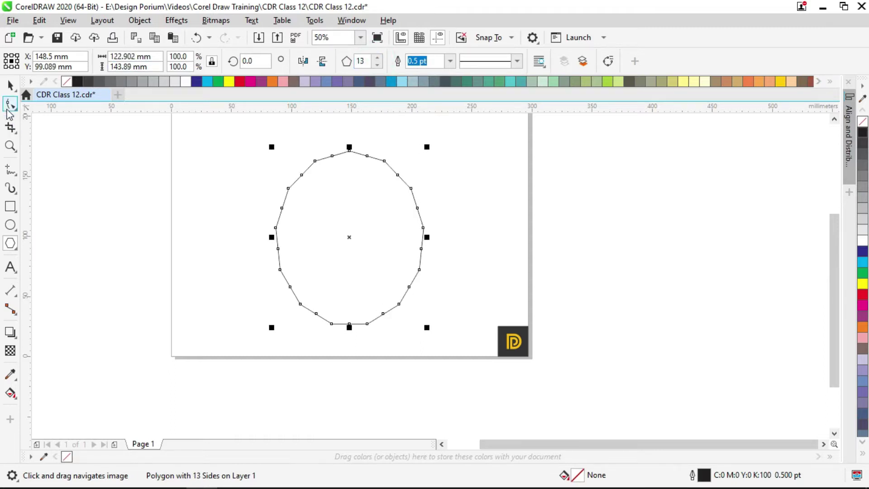
Undo the last side increases to return the polygon to 10 sides.
{"action": "key", "text": "ctrl+z"}
{"action": "key", "text": "ctrl+z"}
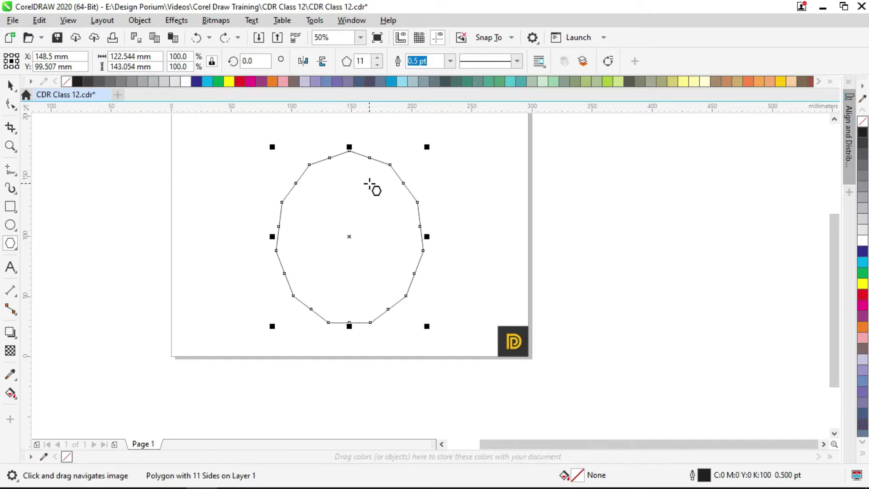
{"action": "scroll", "coordinate": [370, 183], "scroll_direction": "up", "scroll_amount": 2}
{"action": "key", "text": "ctrl+z"}
{"action": "scroll", "coordinate": [432, 162], "scroll_direction": "down", "scroll_amount": 2}
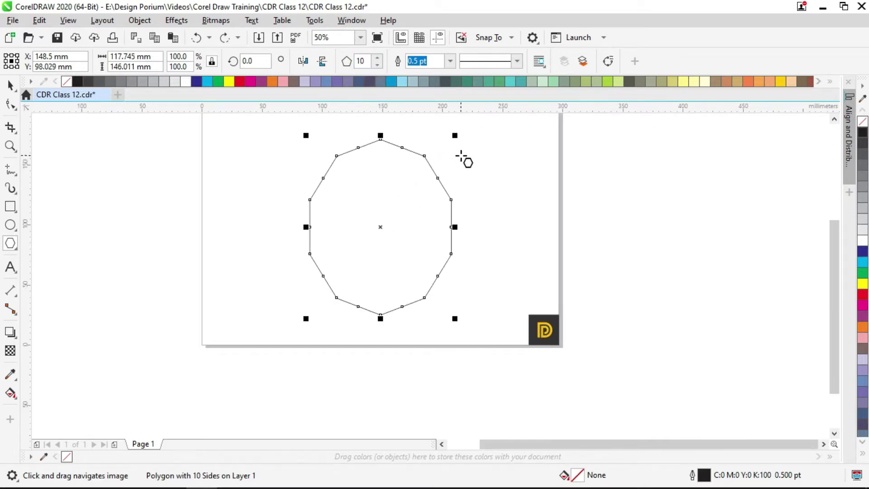
Set the outline width of the ten-sided polygon to 3.0 pt.
{"action": "left_click_drag", "start_coordinate": [460, 156], "coordinate": [421, 169]}
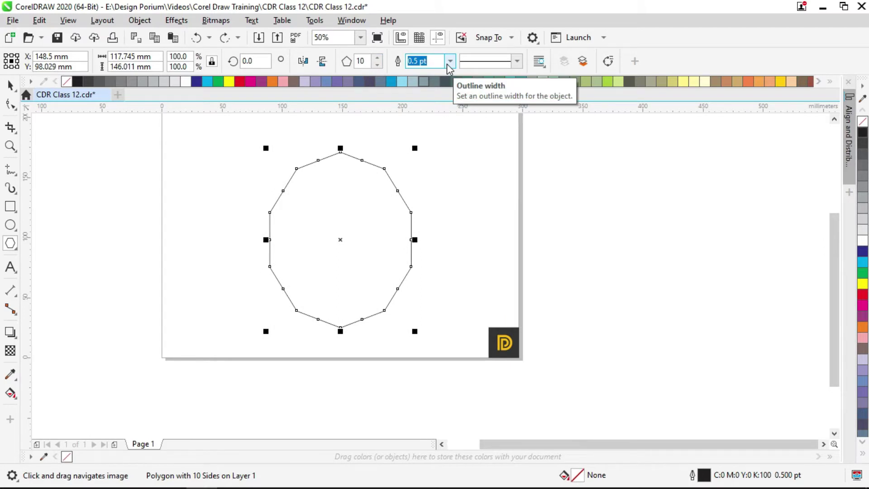
{"action": "left_click", "coordinate": [449, 63]}
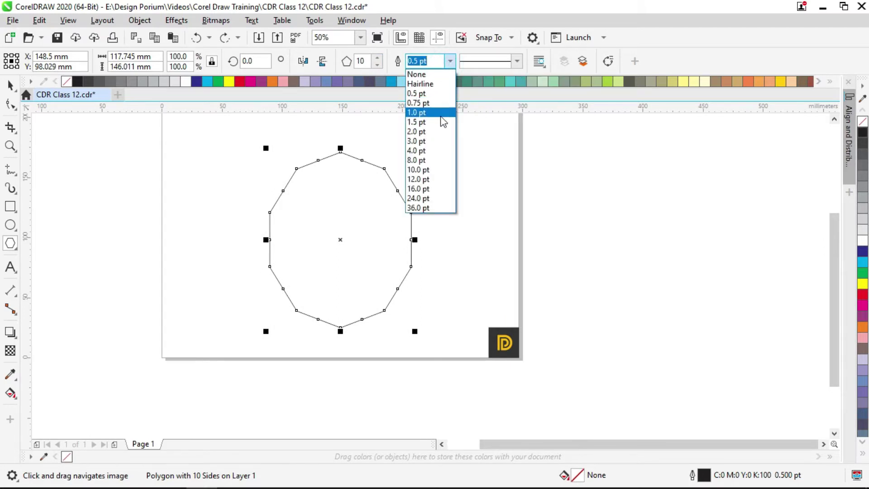
{"action": "left_click", "coordinate": [442, 117]}
{"action": "left_click", "coordinate": [450, 61]}
{"action": "left_click", "coordinate": [436, 141]}
{"action": "scroll", "coordinate": [370, 171], "scroll_direction": "up", "scroll_amount": 2}
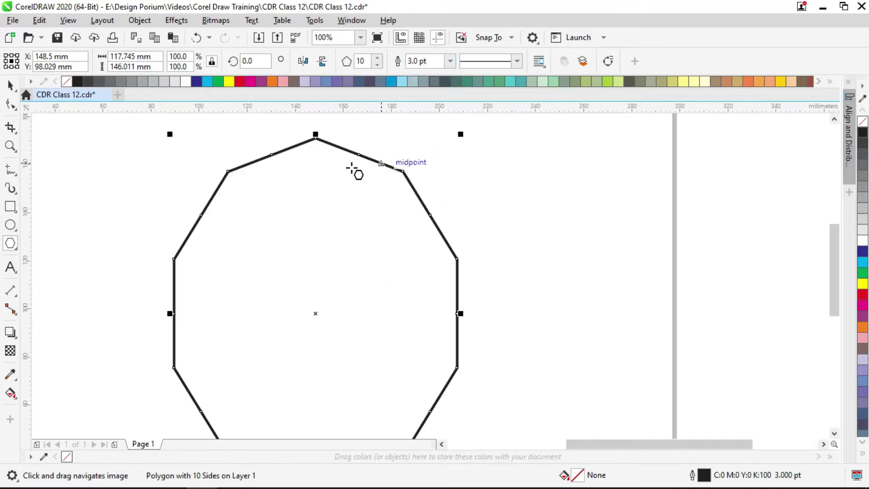
Examine the dashed and dotted outline styles available for the polygon without applying one.
{"action": "left_click", "coordinate": [518, 61]}
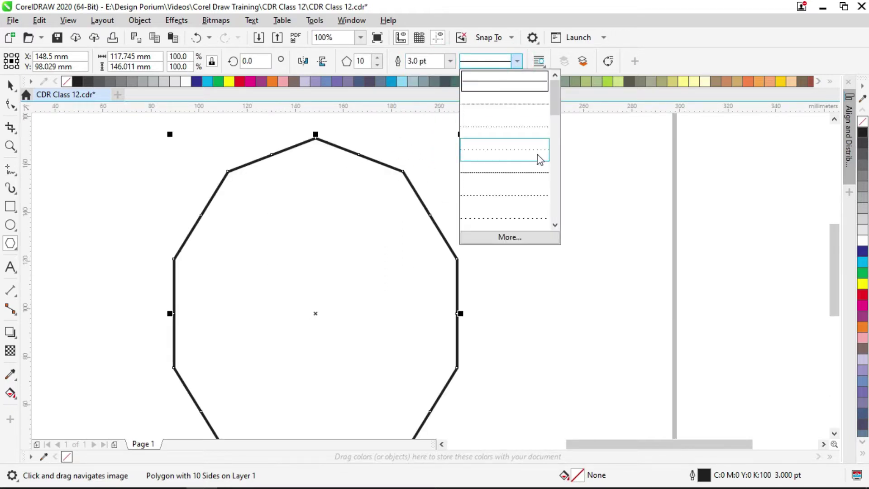
{"action": "left_click_drag", "start_coordinate": [555, 94], "coordinate": [551, 121]}
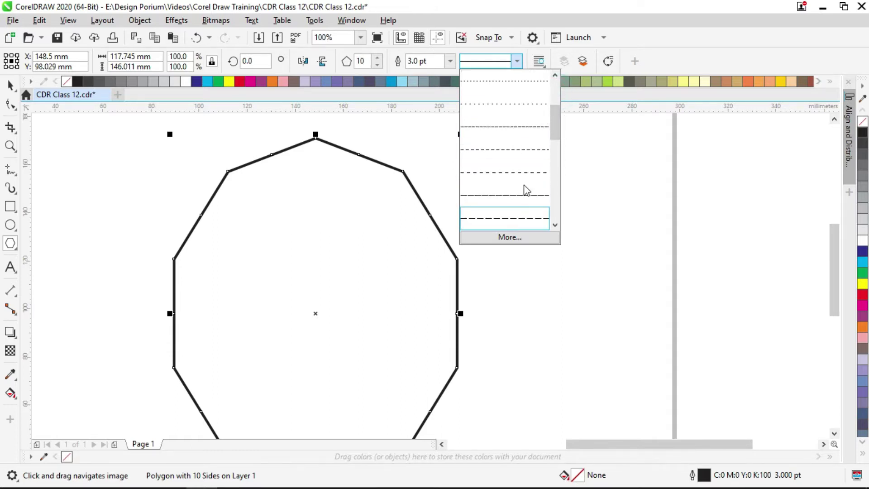
{"action": "left_click", "coordinate": [616, 158]}
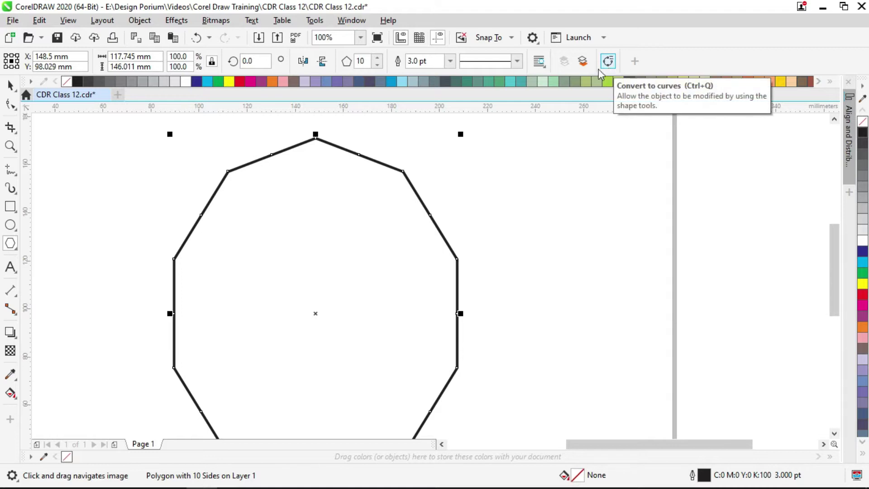
{"action": "left_click_drag", "start_coordinate": [326, 183], "coordinate": [339, 176]}
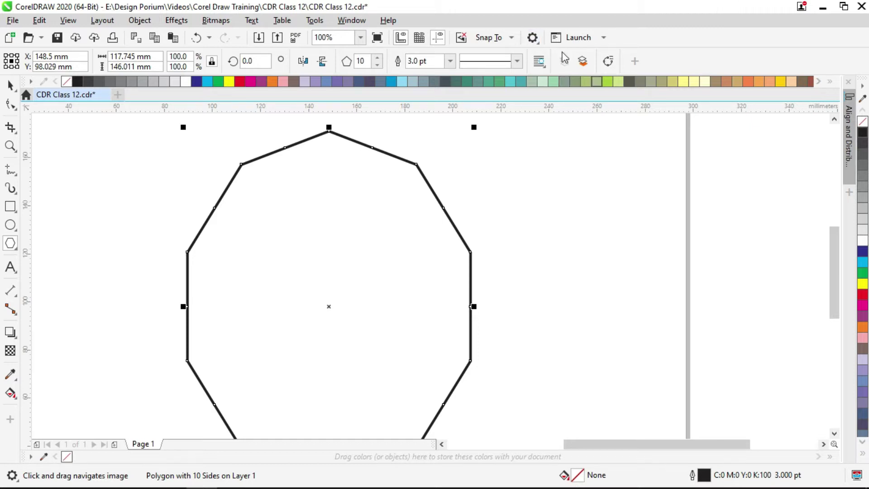
{"action": "left_click_drag", "start_coordinate": [369, 134], "coordinate": [369, 131]}
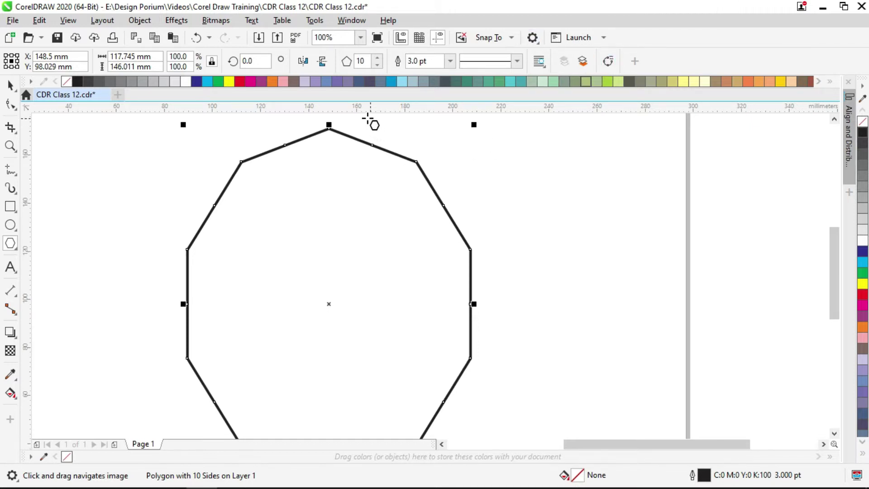
{"action": "double_click", "coordinate": [370, 61]}
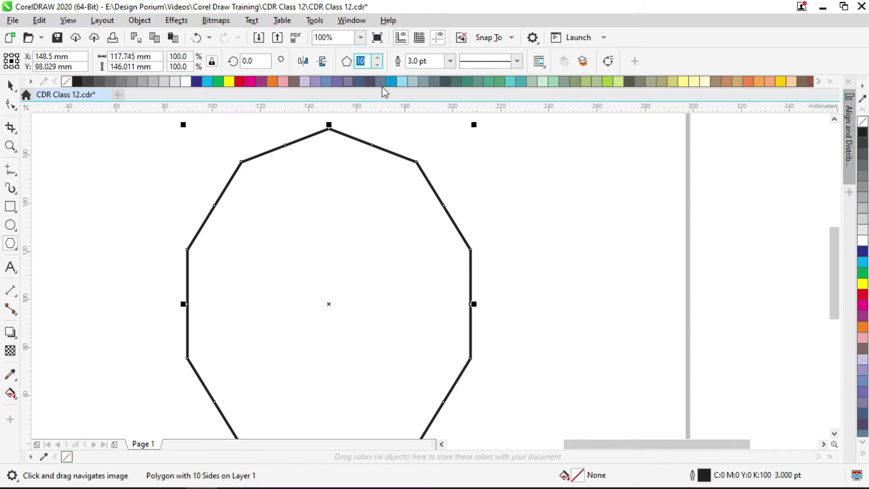
{"action": "left_click_drag", "start_coordinate": [289, 166], "coordinate": [329, 162]}
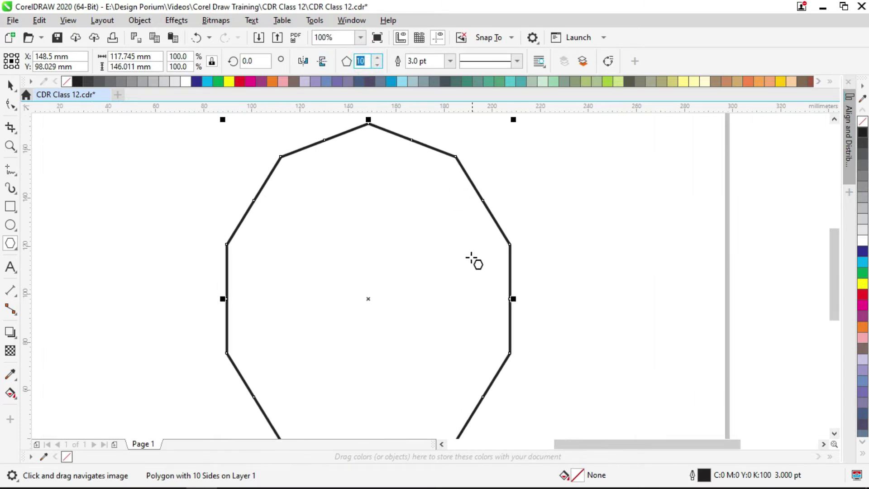
{"action": "scroll", "coordinate": [470, 257], "scroll_direction": "down", "scroll_amount": 1}
{"action": "left_click_drag", "start_coordinate": [509, 273], "coordinate": [484, 283]}
{"action": "key", "text": "BackSpace"}
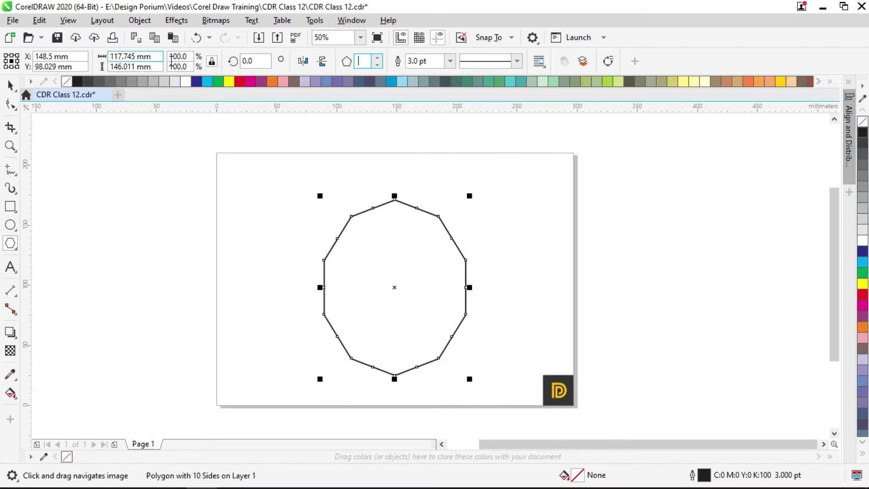
Unlock the polygon's proportions and copy its width into its height, making the height 117.745 mm.
{"action": "left_click", "coordinate": [212, 63]}
{"action": "left_click_drag", "start_coordinate": [158, 57], "coordinate": [7, 56]}
{"action": "key", "text": "ctrl+c"}
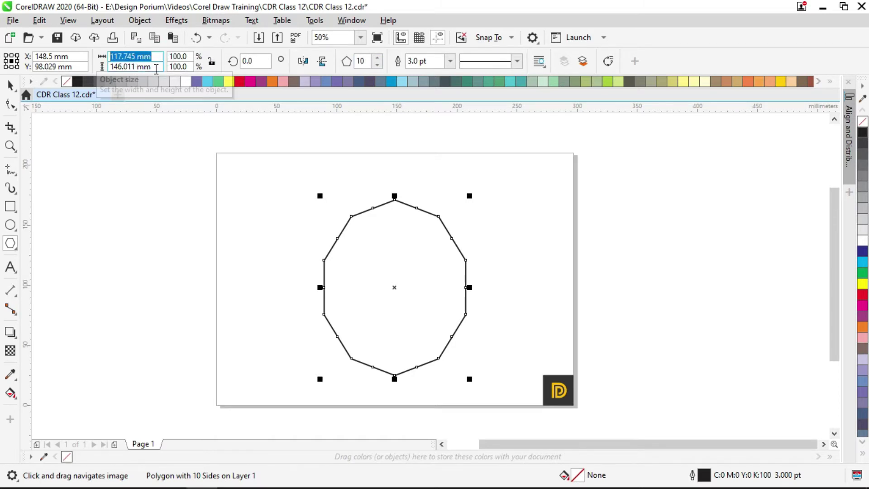
{"action": "left_click_drag", "start_coordinate": [156, 68], "coordinate": [75, 67]}
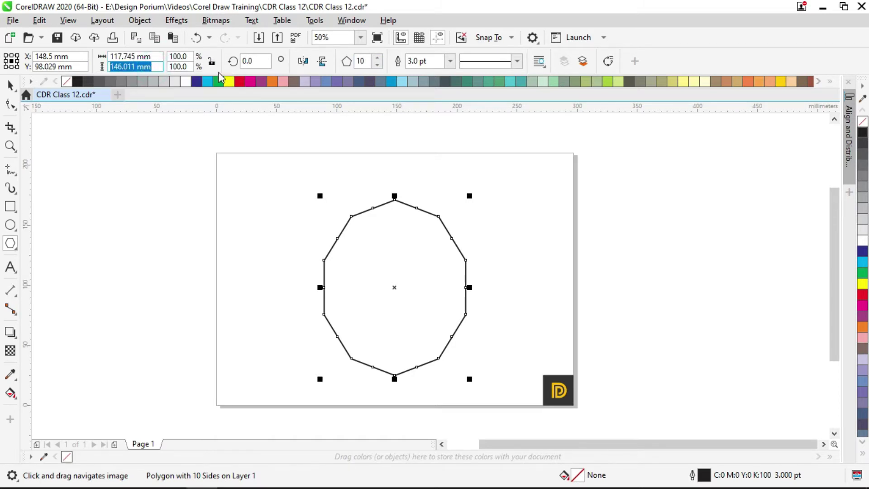
{"action": "key", "text": "ctrl+v"}
{"action": "key", "text": "Return"}
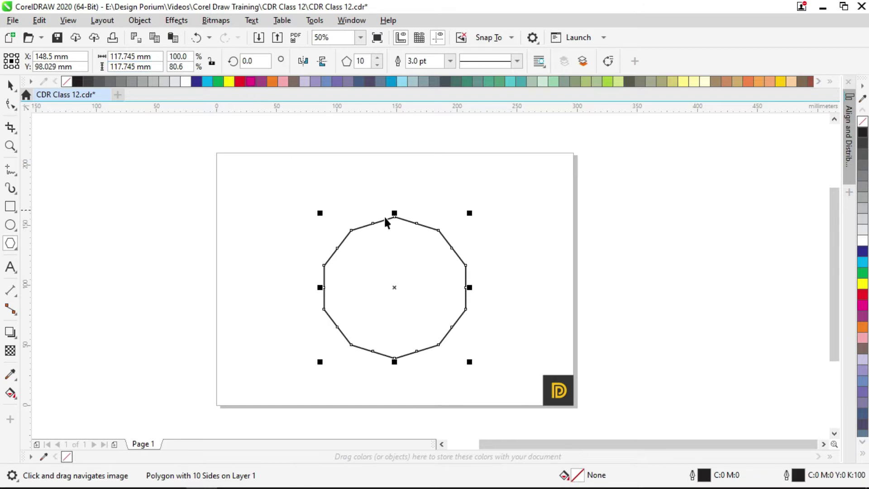
Undo the last height change and delete the ten-sided polygon from the page.
{"action": "scroll", "coordinate": [426, 268], "scroll_direction": "up", "scroll_amount": 2}
{"action": "key", "text": "ctrl+z"}
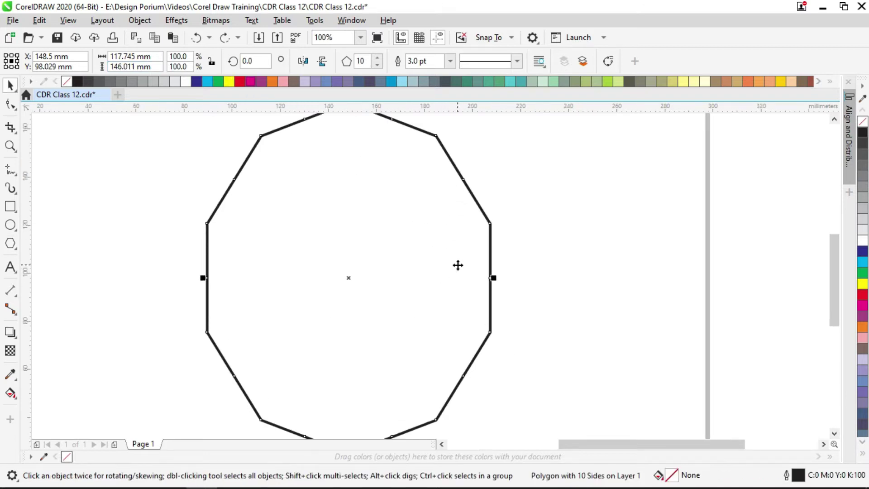
{"action": "scroll", "coordinate": [459, 269], "scroll_direction": "down", "scroll_amount": 2}
{"action": "key", "text": "Delete"}
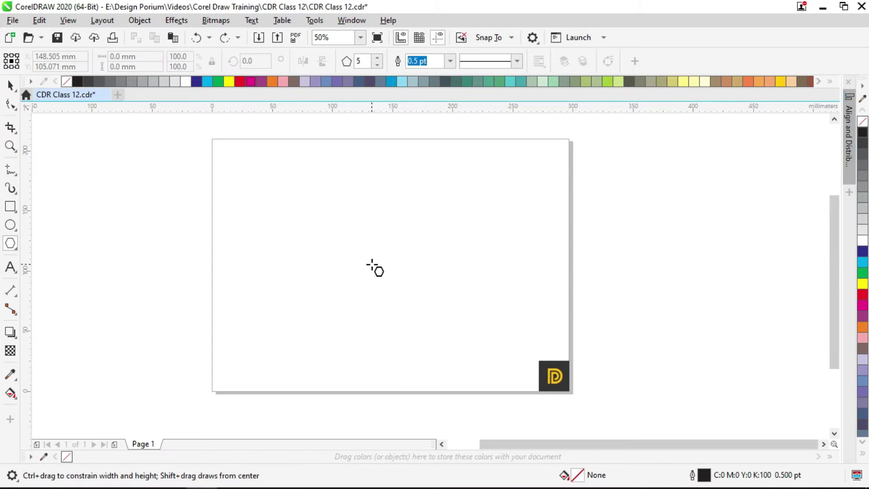
Draw a five-sided polygon about 142 mm wide and 135 mm high at the centre of the page.
{"action": "left_click_drag", "start_coordinate": [379, 252], "coordinate": [454, 336]}
{"action": "key", "text": "p"}
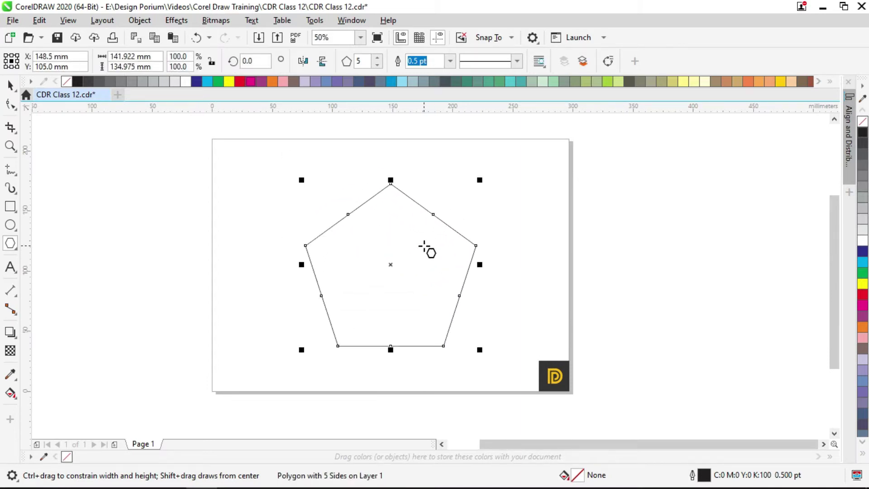
{"action": "key", "text": "space"}
{"action": "left_click", "coordinate": [463, 222]}
{"action": "left_click", "coordinate": [384, 250]}
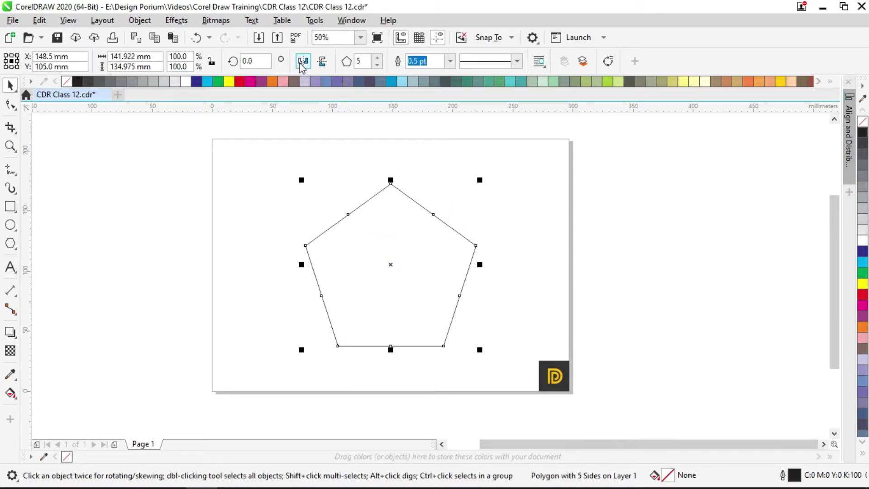
Set the polygon's number of sides to 10.
{"action": "left_click", "coordinate": [379, 58]}
{"action": "left_click", "coordinate": [378, 58]}
{"action": "left_click", "coordinate": [378, 59]}
{"action": "left_click", "coordinate": [378, 58]}
{"action": "left_click", "coordinate": [378, 59]}
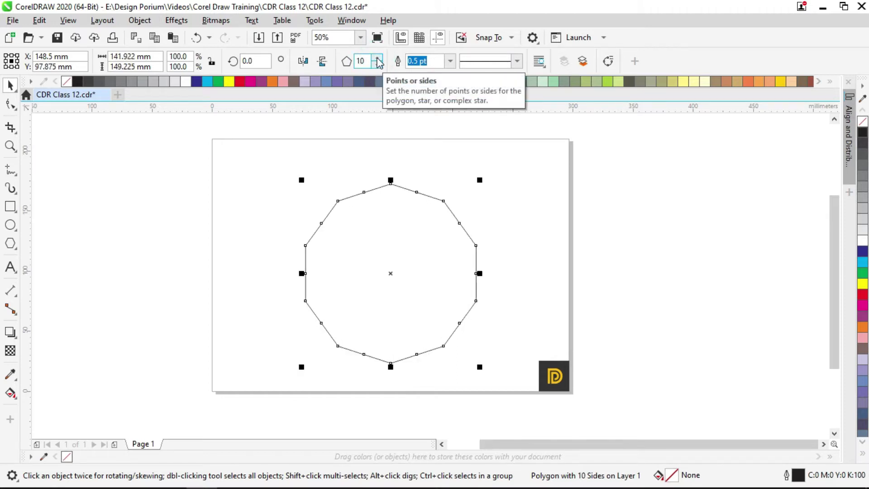
{"action": "left_click", "coordinate": [390, 185]}
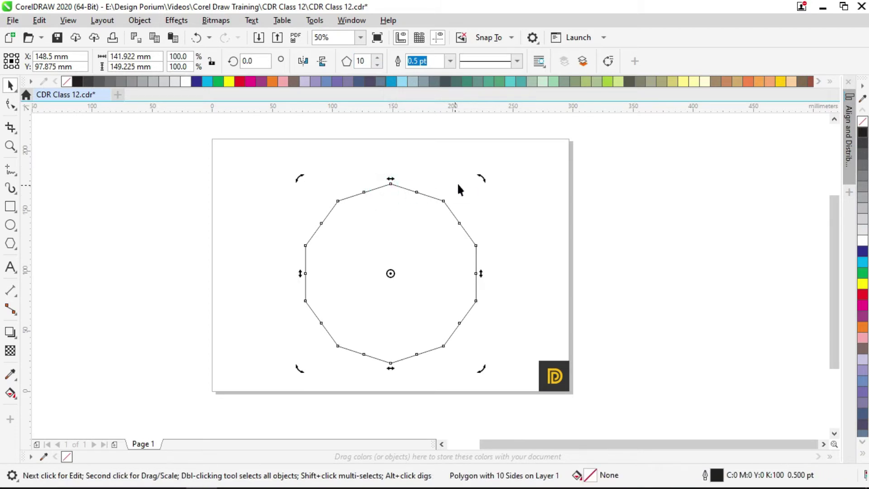
{"action": "left_click", "coordinate": [442, 242]}
{"action": "left_click_drag", "start_coordinate": [443, 200], "coordinate": [413, 203]}
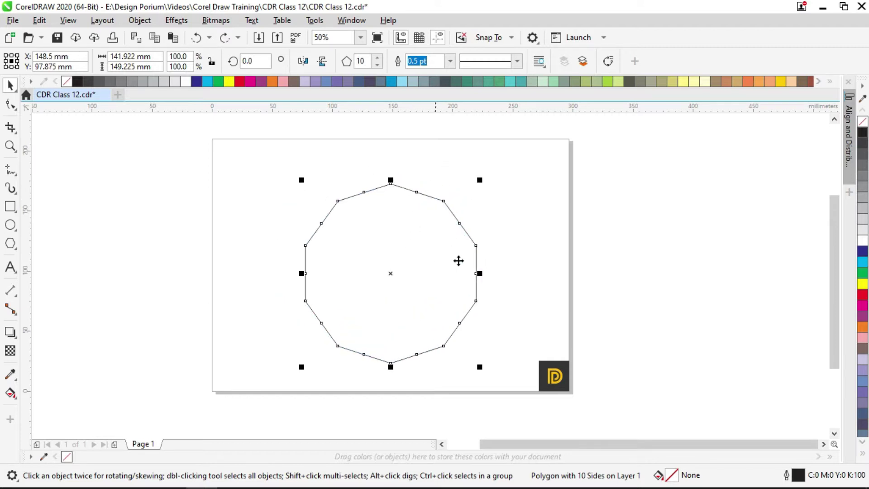
Pull the polygon's nodes inward with the Shape tool until they cross into an interlaced ten-pointed figure about 89 × 93 mm.
{"action": "left_click", "coordinate": [10, 104]}
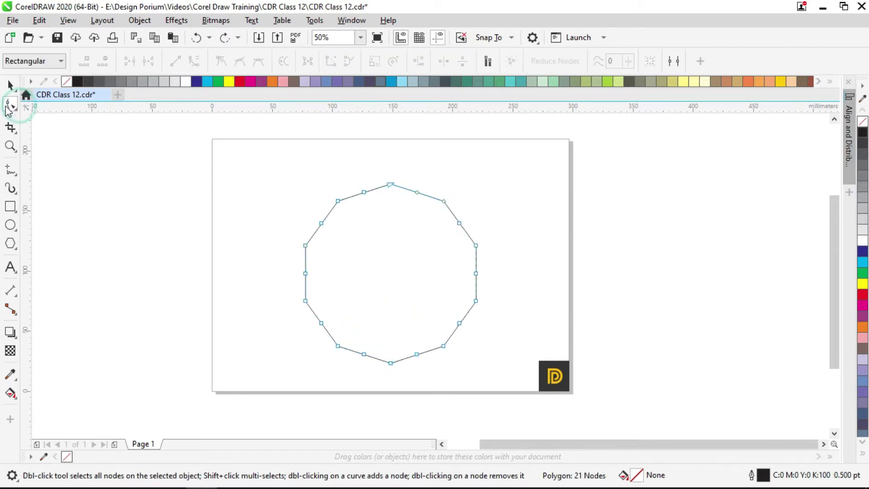
{"action": "left_click_drag", "start_coordinate": [389, 182], "coordinate": [339, 256]}
{"action": "key", "text": "space"}
{"action": "left_click", "coordinate": [497, 291]}
{"action": "scroll", "coordinate": [386, 270], "scroll_direction": "up", "scroll_amount": 1}
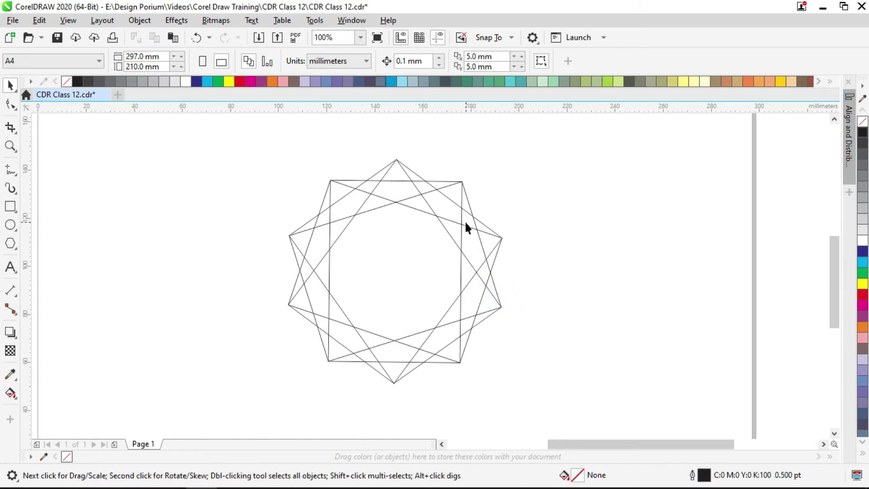
Fill the interlaced figure with cyan and remove its outline.
{"action": "left_click", "coordinate": [462, 208]}
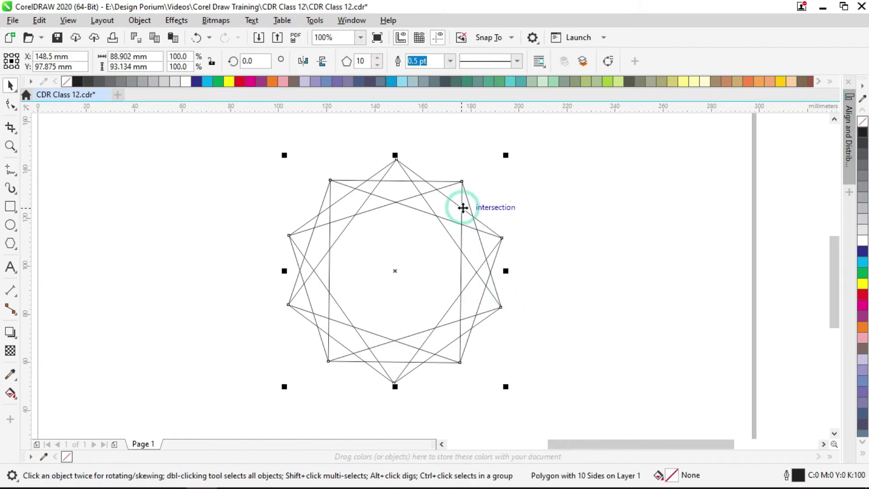
{"action": "left_click", "coordinate": [861, 261]}
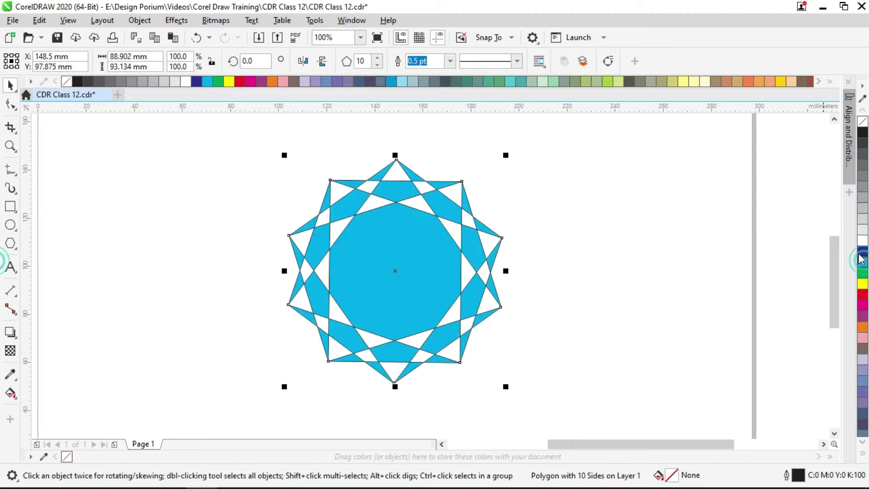
{"action": "right_click", "coordinate": [863, 123]}
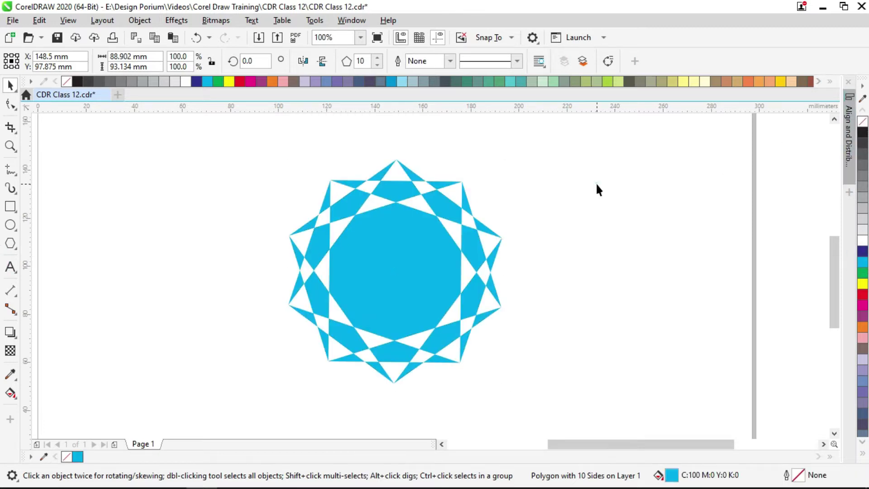
{"action": "left_click", "coordinate": [596, 181]}
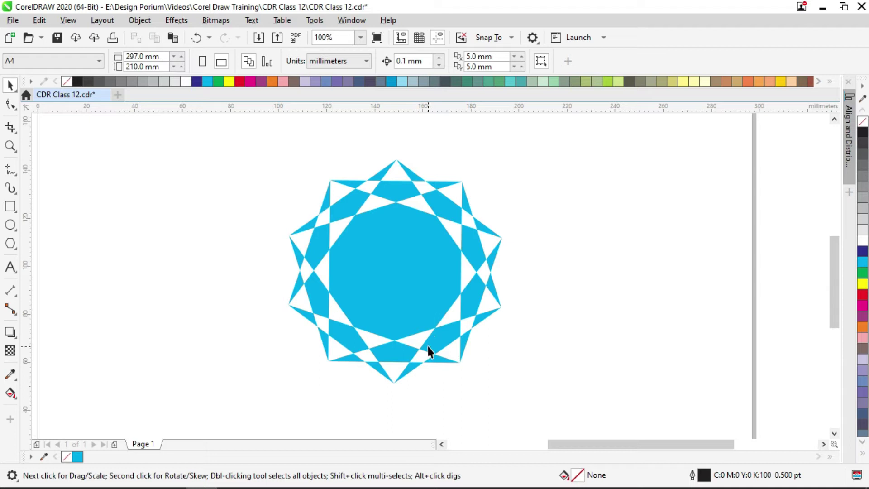
Place a copy of the cyan figure beside the original, on its left side.
{"action": "left_click_drag", "start_coordinate": [428, 326], "coordinate": [546, 338]}
{"action": "left_click_drag", "start_coordinate": [544, 303], "coordinate": [237, 302]}
{"action": "right_click", "coordinate": [237, 303]}
{"action": "left_click_drag", "start_coordinate": [487, 292], "coordinate": [403, 266]}
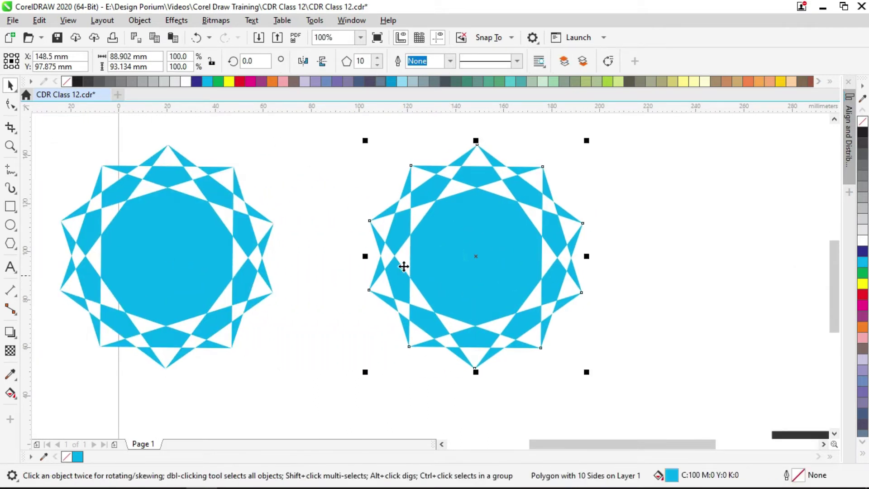
Move the original figure's top node outward with the Shape tool to form a ten-pointed pinwheel about 161 × 164 mm.
{"action": "scroll", "coordinate": [443, 260], "scroll_direction": "up", "scroll_amount": 1}
{"action": "left_click", "coordinate": [11, 104]}
{"action": "scroll", "coordinate": [449, 273], "scroll_direction": "down", "scroll_amount": 1}
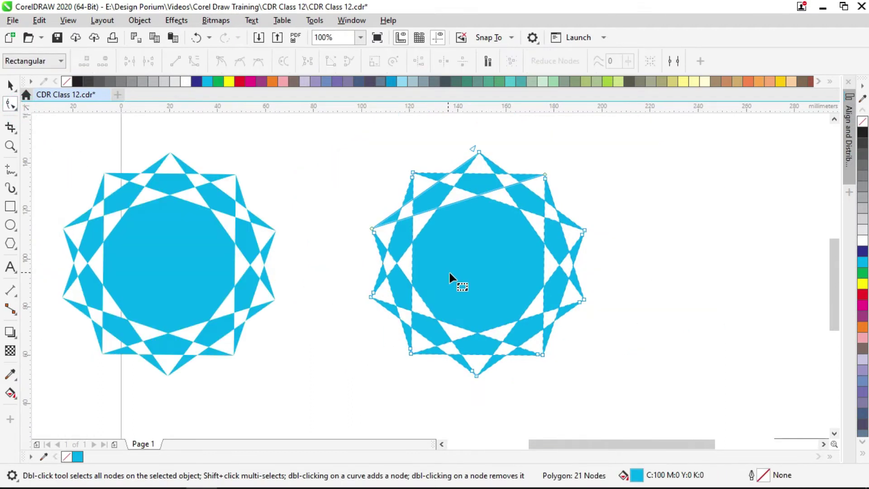
{"action": "scroll", "coordinate": [471, 246], "scroll_direction": "right", "scroll_amount": 1}
{"action": "left_click_drag", "start_coordinate": [481, 176], "coordinate": [545, 409]}
{"action": "scroll", "coordinate": [496, 356], "scroll_direction": "down", "scroll_amount": 1}
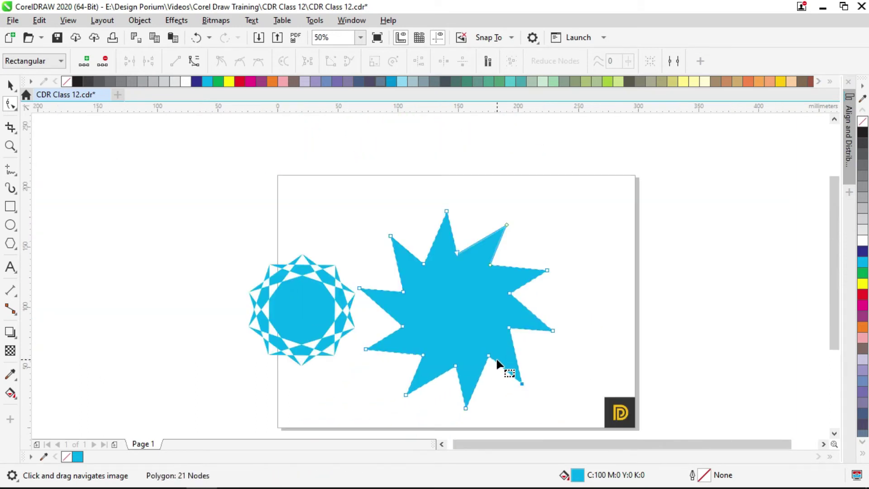
{"action": "scroll", "coordinate": [494, 347], "scroll_direction": "up", "scroll_amount": 1}
{"action": "key", "text": "space"}
{"action": "scroll", "coordinate": [496, 326], "scroll_direction": "down", "scroll_amount": 1}
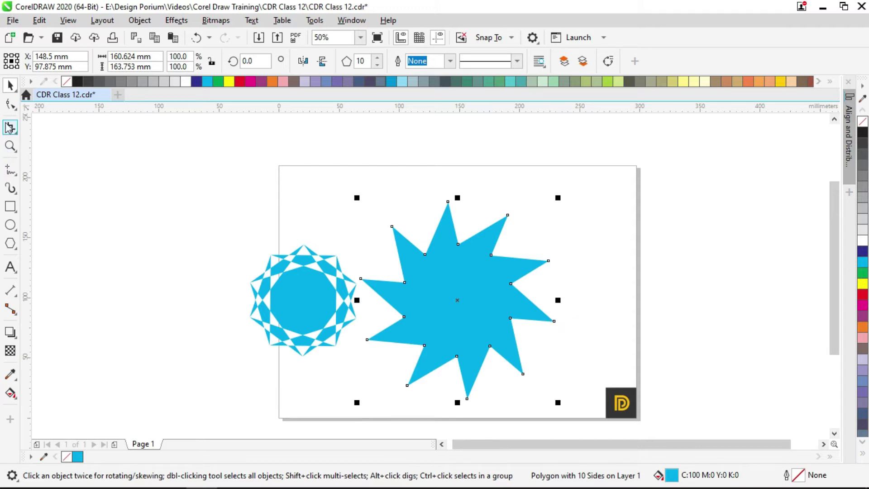
Move an inner node across the pinwheel's centre to interlace its middle, and fill the figure with magenta.
{"action": "left_click", "coordinate": [10, 104]}
{"action": "left_click_drag", "start_coordinate": [425, 253], "coordinate": [741, 297]}
{"action": "left_click", "coordinate": [567, 320]}
{"action": "key", "text": "space"}
{"action": "left_click", "coordinate": [559, 333]}
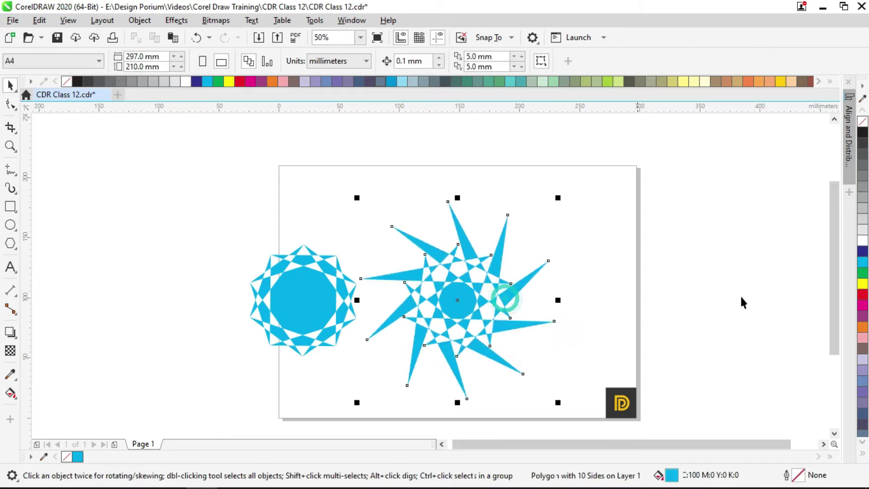
{"action": "left_click", "coordinate": [862, 304]}
{"action": "left_click", "coordinate": [611, 308]}
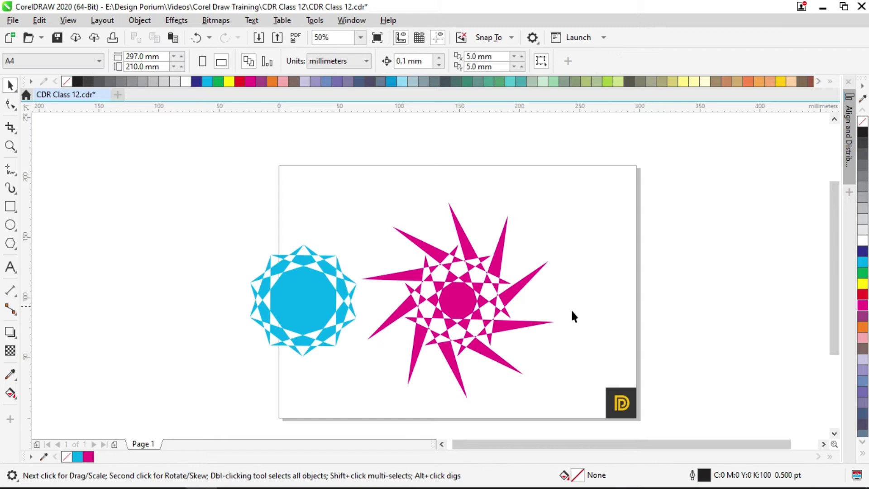
Undo the magenta fill and the pinwheel reshaping of the original figure.
{"action": "left_click", "coordinate": [471, 309]}
{"action": "left_click", "coordinate": [589, 307]}
{"action": "key", "text": "ctrl+z"}
{"action": "key", "text": "ctrl+z"}
{"action": "key", "text": "ctrl+z"}
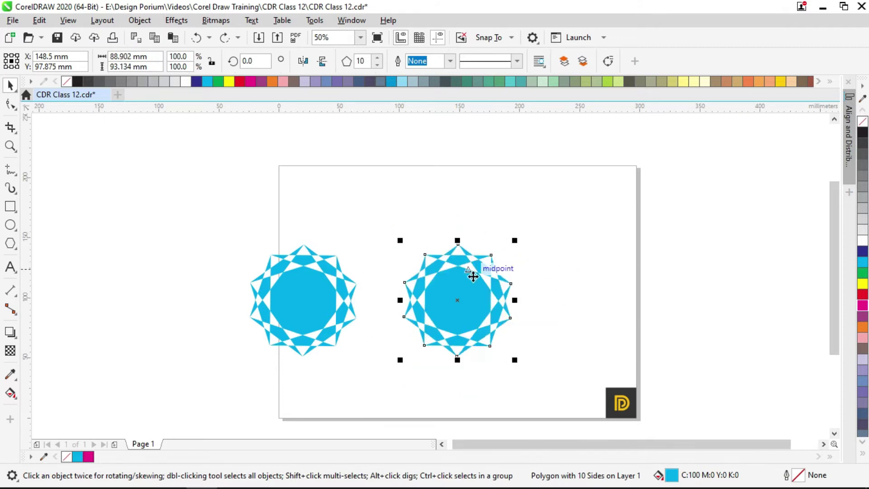
Undo the copy, outline removal, cyan fill and interlacing to return to the plain ten-pointed star outline.
{"action": "key", "text": "ctrl+z"}
{"action": "scroll", "coordinate": [479, 256], "scroll_direction": "up", "scroll_amount": 1}
{"action": "left_click_drag", "start_coordinate": [489, 278], "coordinate": [446, 219]}
{"action": "left_click", "coordinate": [412, 195]}
{"action": "key", "text": "ctrl+z"}
{"action": "key", "text": "ctrl+z"}
{"action": "key", "text": "ctrl+z"}
{"action": "left_click", "coordinate": [588, 223]}
{"action": "left_click_drag", "start_coordinate": [395, 223], "coordinate": [396, 239]}
{"action": "left_click", "coordinate": [396, 238]}
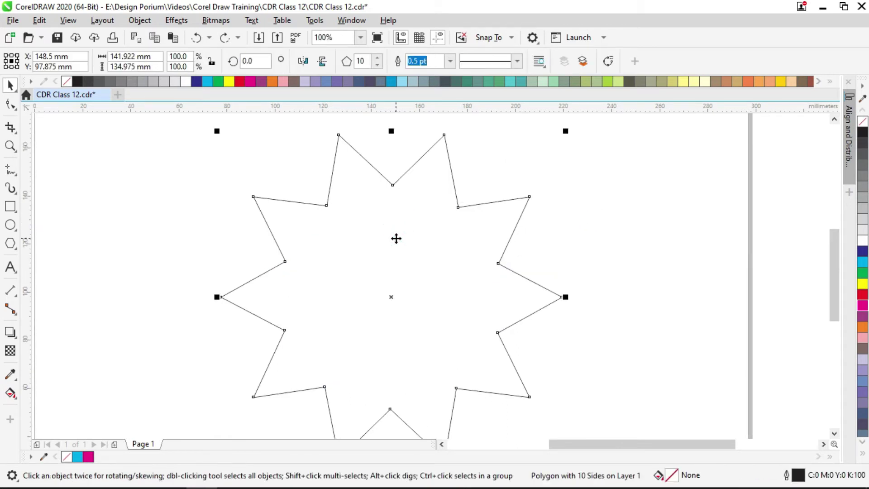
Move the star's top inner node slightly inward with the Shape tool to twist and deepen all ten points.
{"action": "left_click", "coordinate": [10, 104]}
{"action": "left_click_drag", "start_coordinate": [396, 203], "coordinate": [401, 221]}
{"action": "key", "text": "space"}
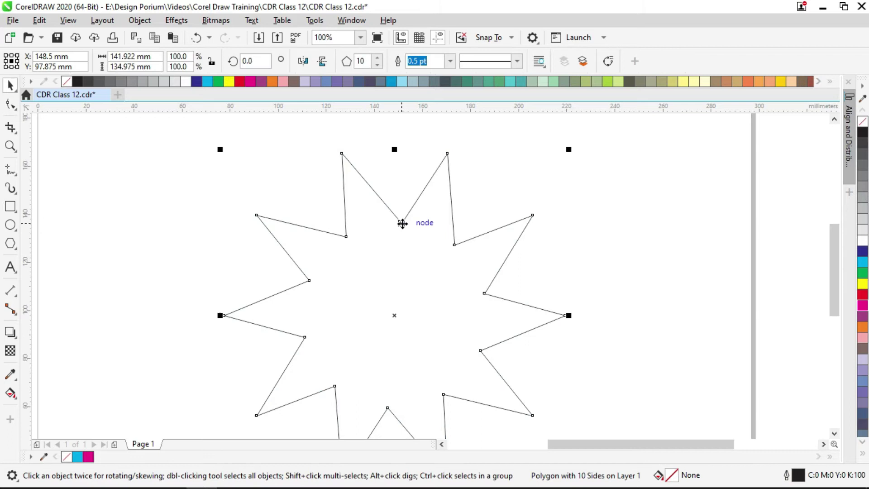
Convert the star to curves, move its top inner node alone toward the centre, and undo that node move.
{"action": "key", "text": "ctrl+q"}
{"action": "left_click", "coordinate": [481, 197]}
{"action": "left_click", "coordinate": [430, 229]}
{"action": "left_click", "coordinate": [17, 100]}
{"action": "left_click_drag", "start_coordinate": [401, 222], "coordinate": [402, 300]}
{"action": "key", "text": "ctrl+z"}
{"action": "left_click_drag", "start_coordinate": [411, 235], "coordinate": [387, 203]}
{"action": "key", "text": "space"}
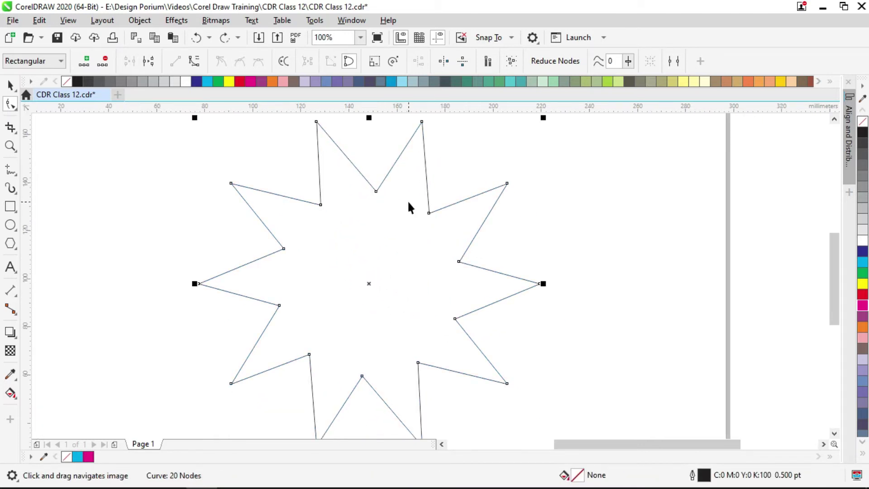
Undo the curve conversion and the last inner-node adjustment of the star.
{"action": "left_click_drag", "start_coordinate": [474, 182], "coordinate": [473, 205]}
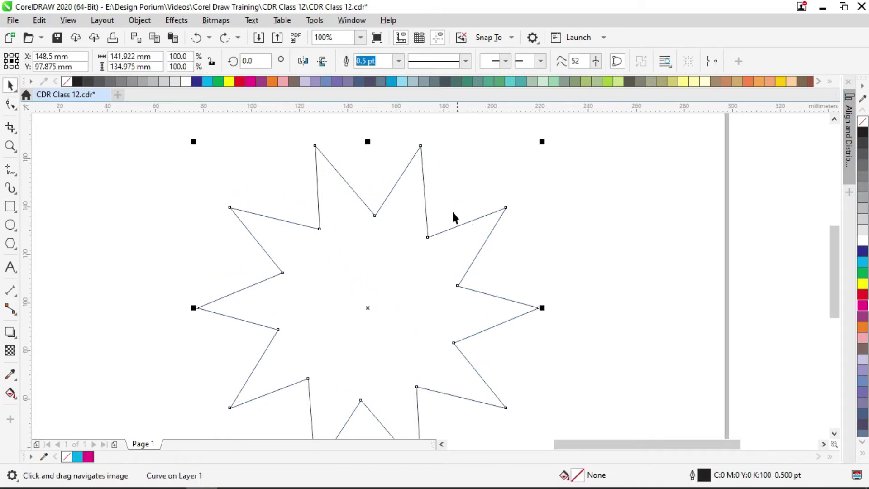
{"action": "scroll", "coordinate": [450, 213], "scroll_direction": "down", "scroll_amount": 2}
{"action": "key", "text": "ctrl+z"}
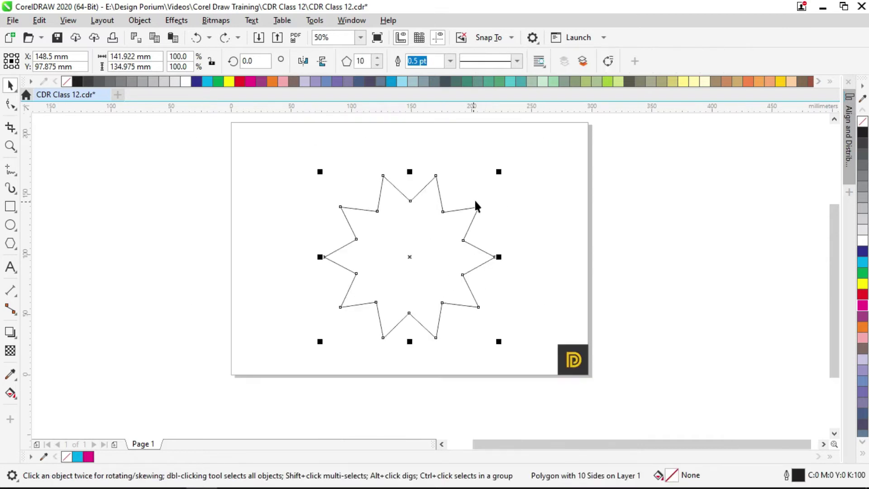
Move the star's top inner node past the centre with the Shape tool to form a pinwheel with an interlaced middle.
{"action": "left_click", "coordinate": [442, 218]}
{"action": "left_click", "coordinate": [10, 104]}
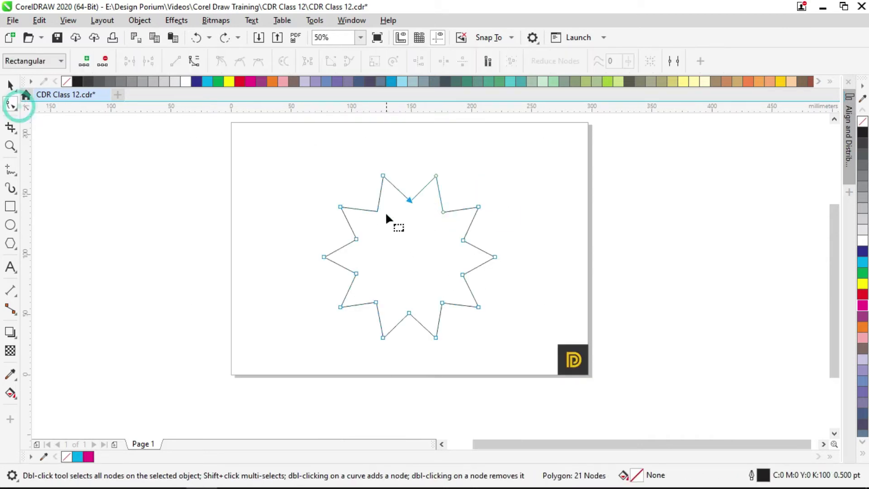
{"action": "scroll", "coordinate": [424, 183], "scroll_direction": "up", "scroll_amount": 2}
{"action": "left_click_drag", "start_coordinate": [429, 185], "coordinate": [476, 343]}
{"action": "key", "text": "space"}
Fill the interlaced pinwheel with red and remove its outline.
{"action": "left_click", "coordinate": [862, 294]}
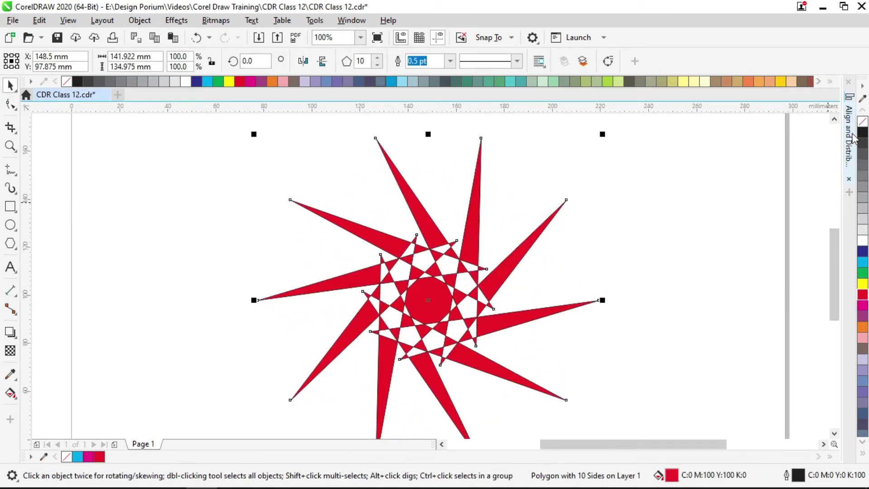
{"action": "left_click_drag", "start_coordinate": [559, 237], "coordinate": [505, 243]}
{"action": "left_click", "coordinate": [589, 240]}
{"action": "scroll", "coordinate": [505, 243], "scroll_direction": "down", "scroll_amount": 3}
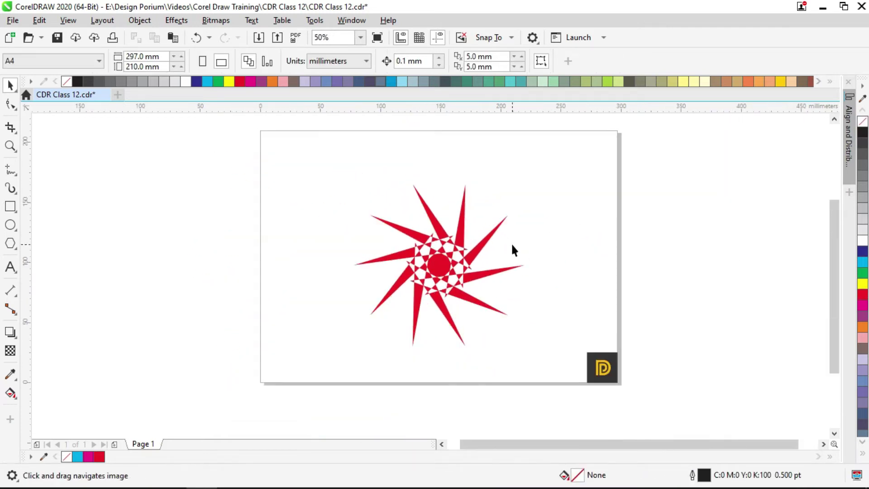
{"action": "scroll", "coordinate": [470, 261], "scroll_direction": "up", "scroll_amount": 3}
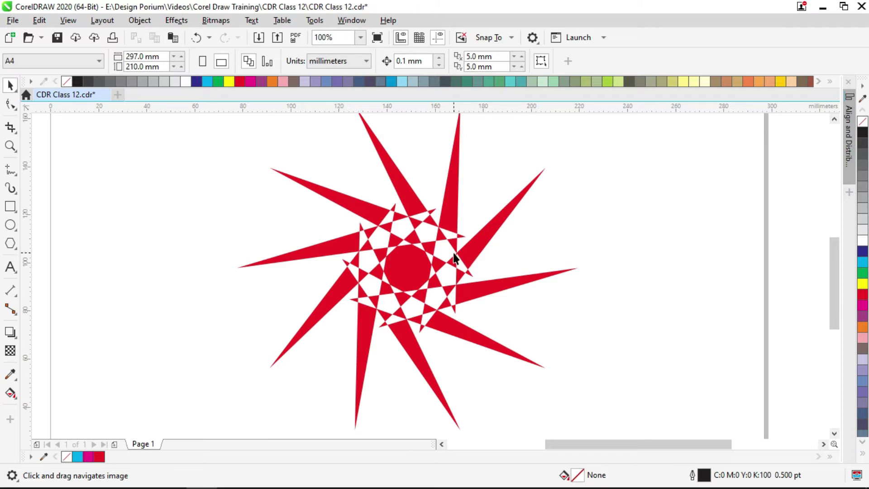
Undo the pinwheel's outline removal, red fill and reshaping, and delete the remaining star outline.
{"action": "scroll", "coordinate": [453, 252], "scroll_direction": "down", "scroll_amount": 3}
{"action": "key", "text": "space"}
{"action": "left_click", "coordinate": [459, 251]}
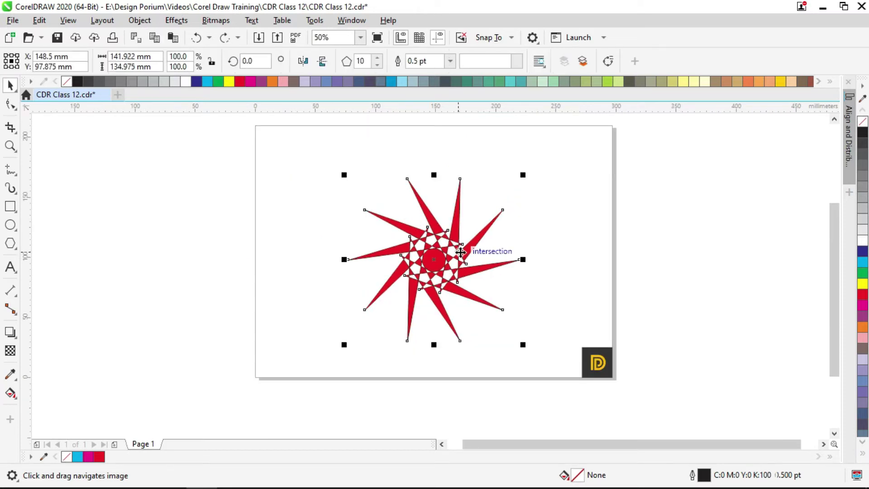
{"action": "key", "text": "ctrl+z"}
{"action": "key", "text": "ctrl+z"}
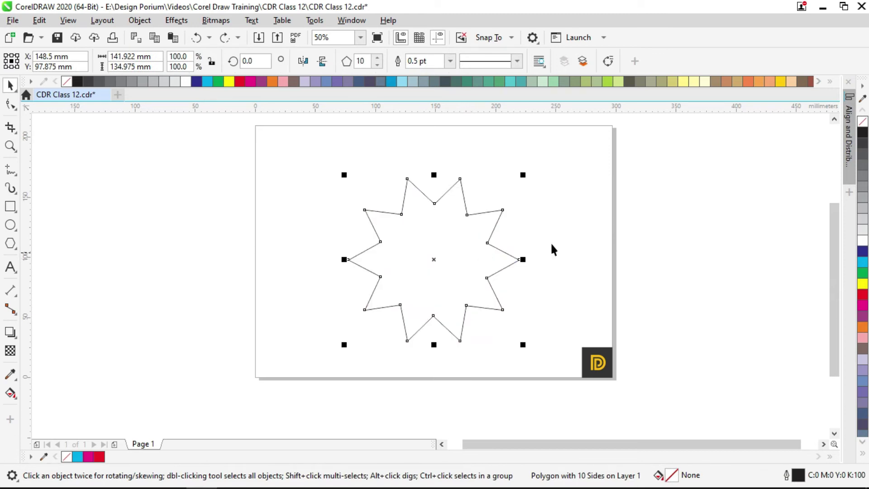
{"action": "key", "text": "Delete"}
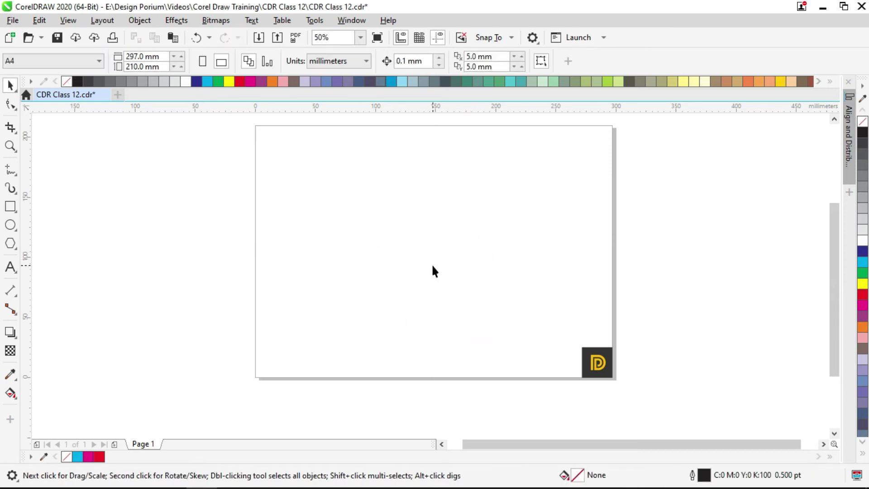
Draw a five-pointed star about 163 mm wide and 155 mm high on the page with the Star tool.
{"action": "left_click", "coordinate": [18, 250]}
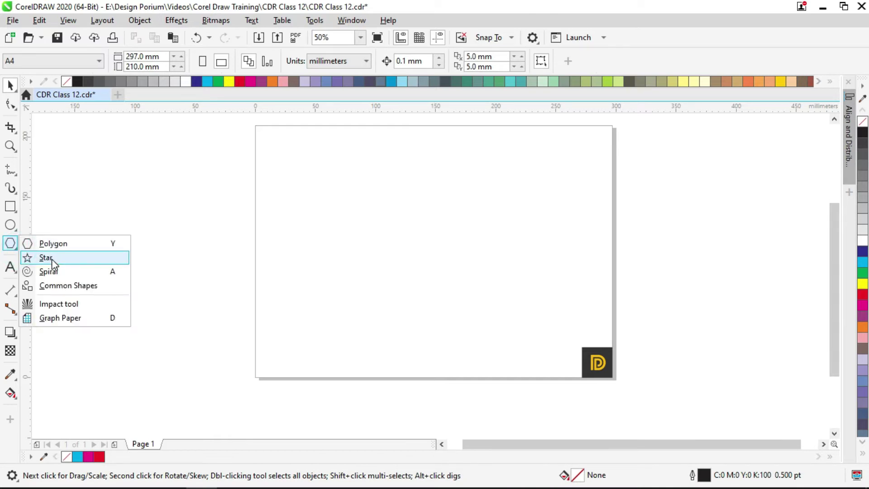
{"action": "left_click", "coordinate": [46, 257]}
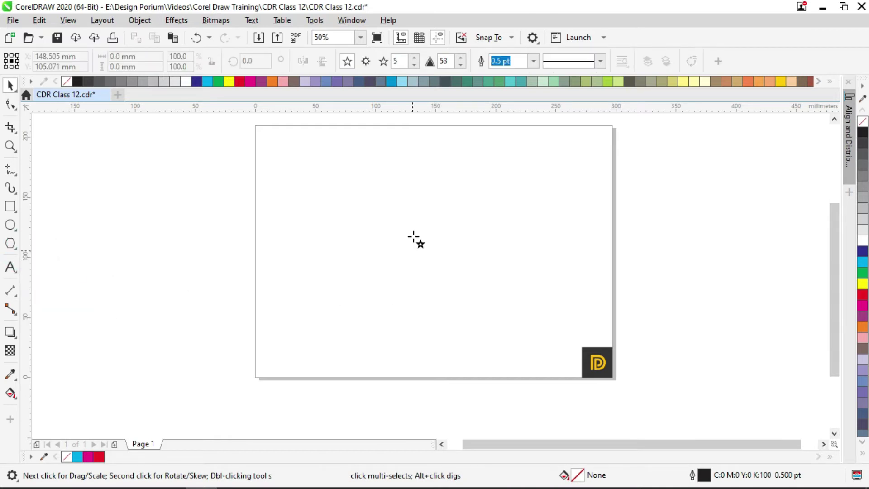
{"action": "left_click_drag", "start_coordinate": [400, 286], "coordinate": [507, 384]}
{"action": "key", "text": "space"}
{"action": "left_click_drag", "start_coordinate": [445, 310], "coordinate": [448, 317]}
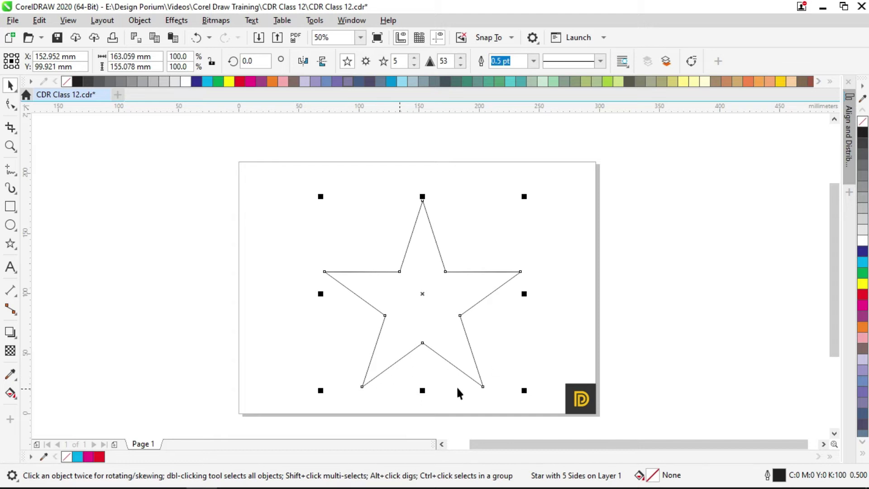
Increase the selected star's number of points to 11.
{"action": "left_click", "coordinate": [413, 57]}
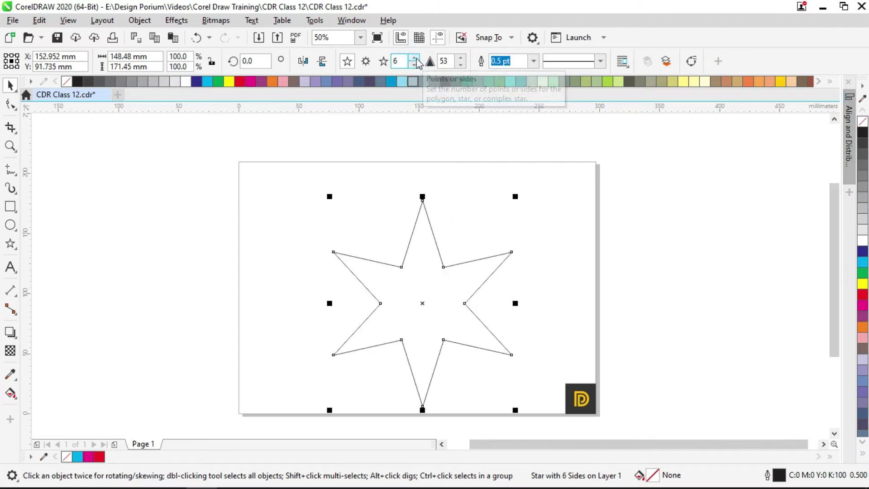
{"action": "left_click", "coordinate": [416, 59]}
{"action": "left_click", "coordinate": [415, 58]}
{"action": "left_click", "coordinate": [414, 58]}
{"action": "left_click", "coordinate": [415, 58]}
{"action": "left_click", "coordinate": [415, 58]}
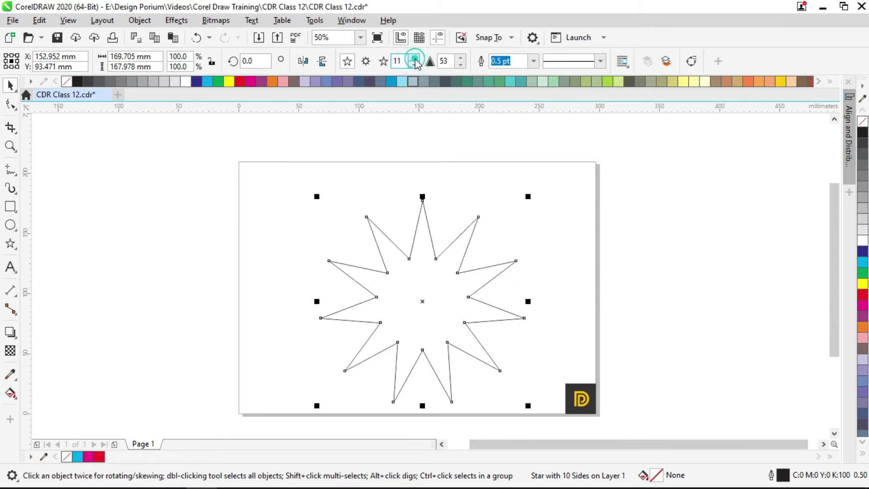
Move the star's inner nodes towards its centre with the Shape tool and raise its sharpness to 82.
{"action": "left_click", "coordinate": [11, 104]}
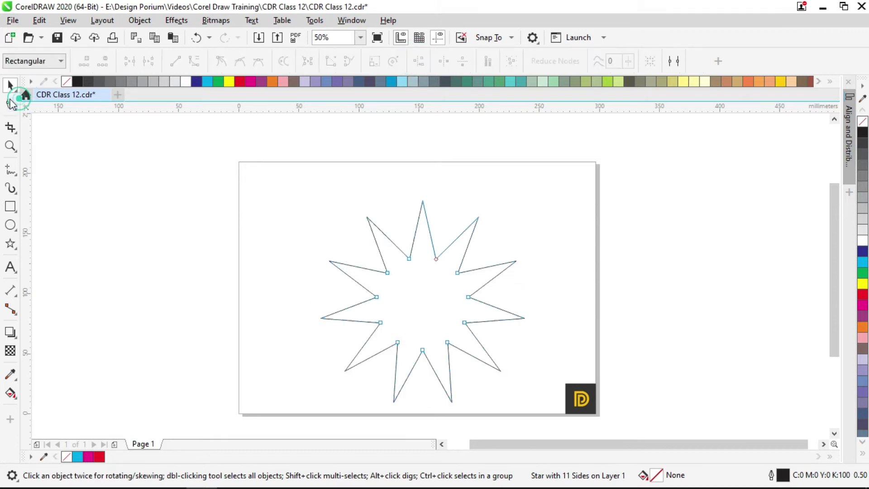
{"action": "left_click_drag", "start_coordinate": [407, 257], "coordinate": [408, 278]}
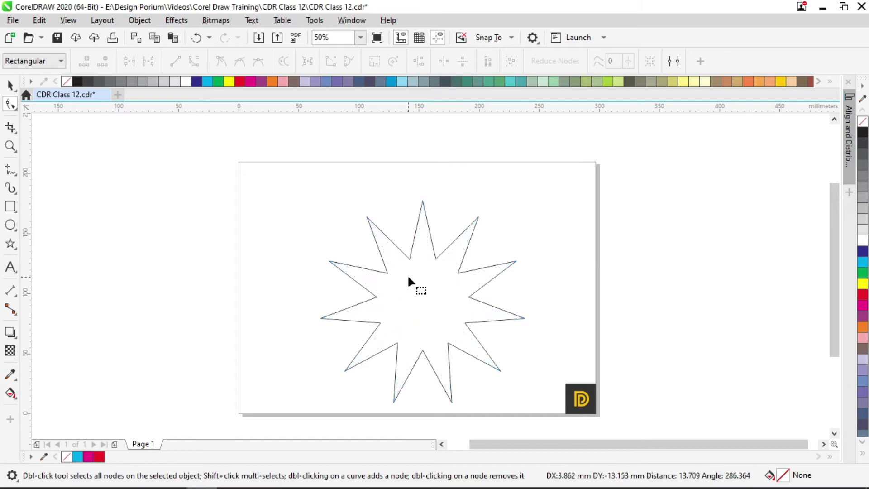
{"action": "key", "text": "space"}
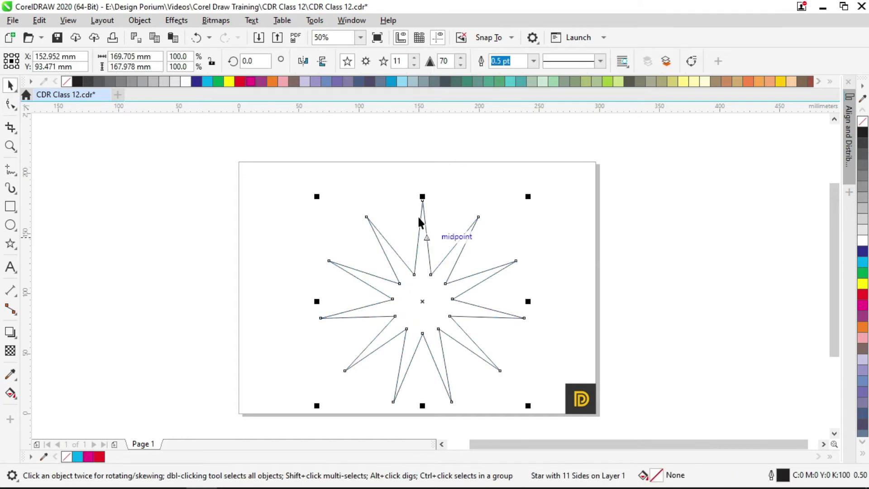
{"action": "left_click", "coordinate": [461, 59]}
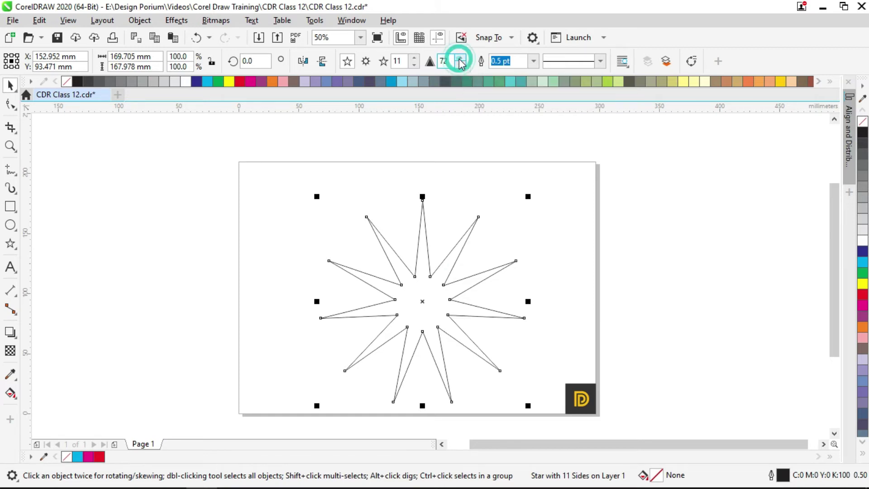
{"action": "left_click", "coordinate": [460, 59]}
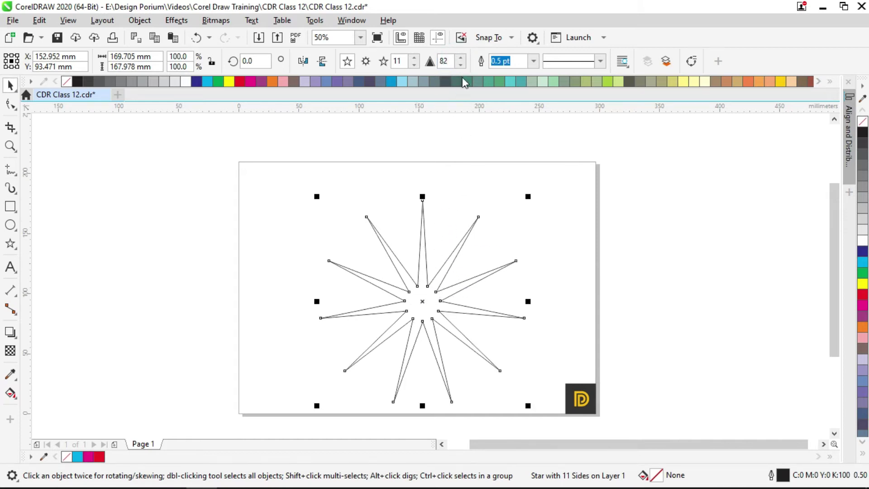
Set the 11-pointed star's sharpness to 20 and shift the star slightly up and to the left.
{"action": "left_click", "coordinate": [444, 61]}
{"action": "type", "text": "20"}
{"action": "key", "text": "Return"}
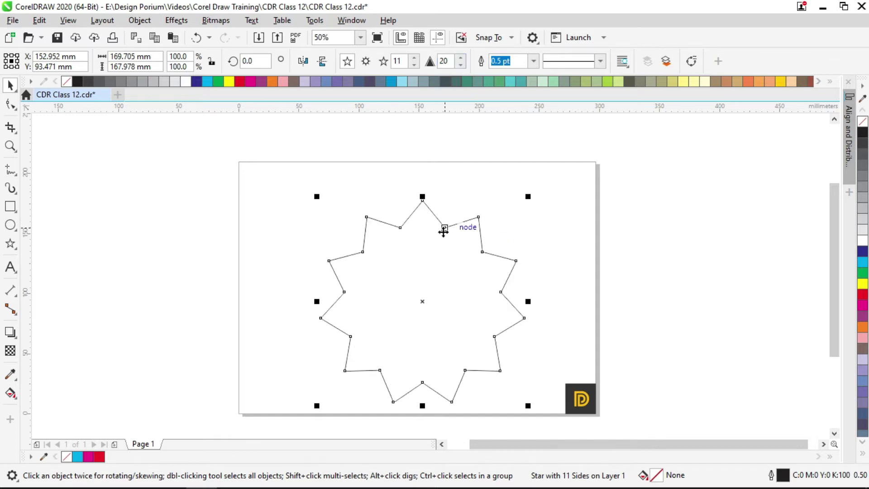
{"action": "left_click_drag", "start_coordinate": [466, 294], "coordinate": [457, 284]}
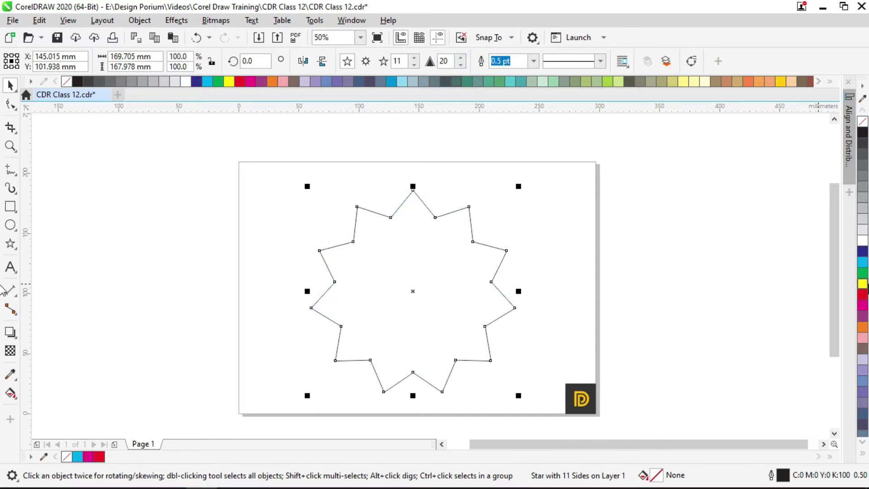
Fill the 11-pointed star with red and remove its outline.
{"action": "left_click", "coordinate": [862, 283]}
{"action": "left_click", "coordinate": [862, 294]}
{"action": "right_click", "coordinate": [862, 122]}
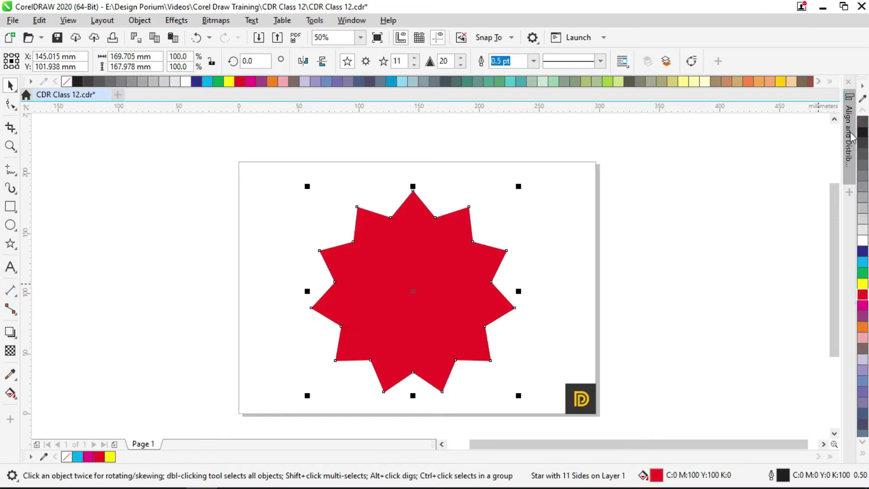
{"action": "left_click", "coordinate": [408, 292]}
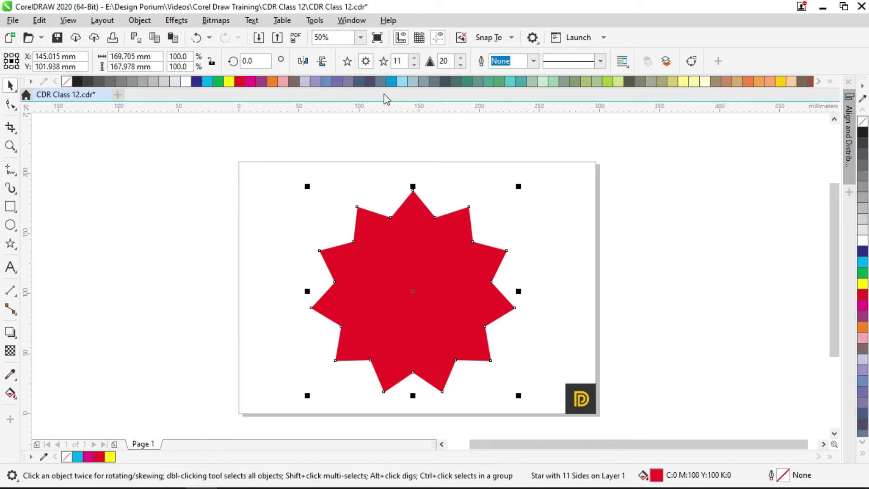
{"action": "left_click", "coordinate": [433, 150]}
{"action": "left_click", "coordinate": [442, 218]}
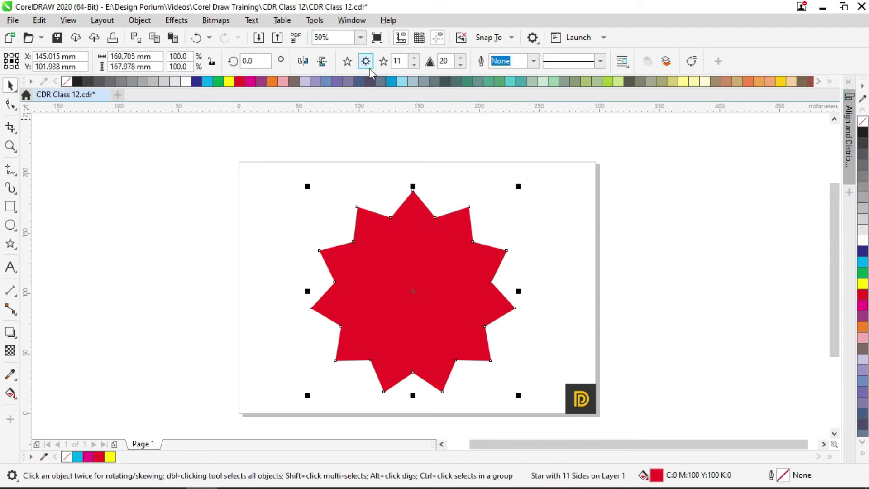
Draw a nine-pointed complex star with sharpness 2, about 171 mm wide and 168 mm high, to the left of the page.
{"action": "left_click_drag", "start_coordinate": [415, 245], "coordinate": [426, 241]}
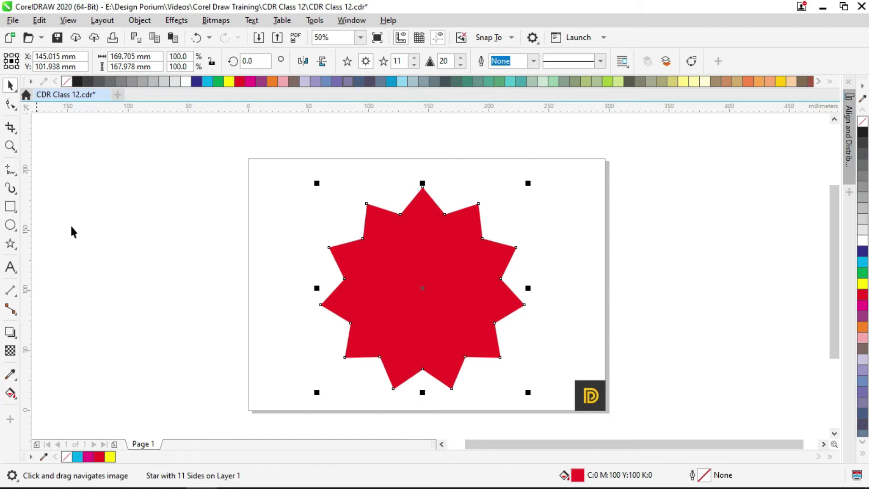
{"action": "left_click", "coordinate": [10, 243]}
{"action": "left_click_drag", "start_coordinate": [176, 208], "coordinate": [260, 311]}
{"action": "key", "text": "space"}
{"action": "left_click_drag", "start_coordinate": [241, 220], "coordinate": [276, 311]}
{"action": "left_click_drag", "start_coordinate": [280, 304], "coordinate": [287, 263]}
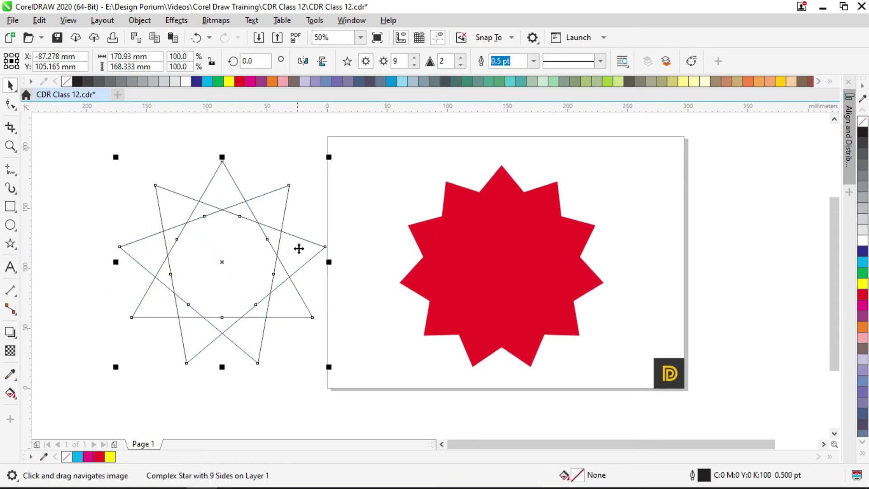
{"action": "left_click", "coordinate": [310, 186]}
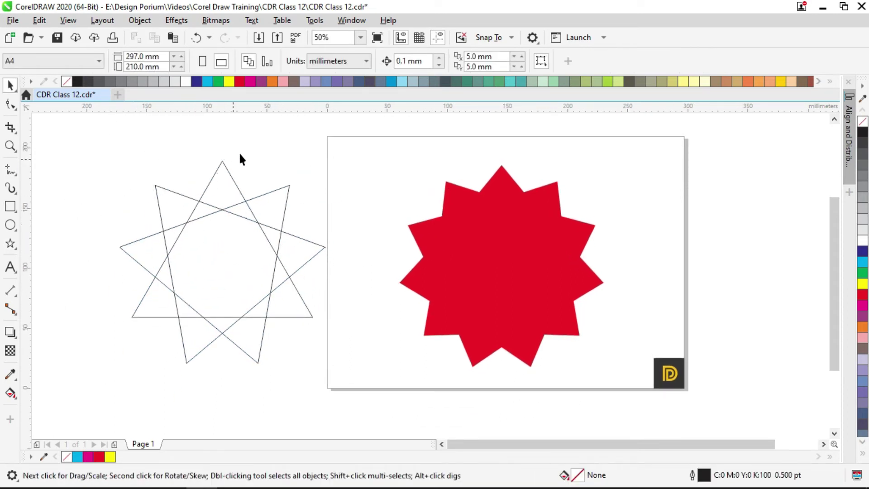
Delete the red 11-pointed star and move the complex star onto the right half of the page.
{"action": "left_click", "coordinate": [469, 257]}
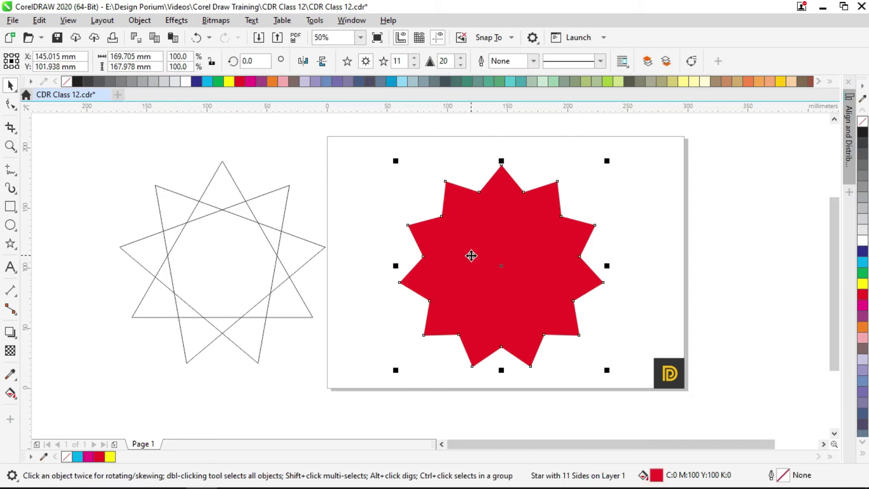
{"action": "key", "text": "Delete"}
{"action": "left_click_drag", "start_coordinate": [286, 247], "coordinate": [628, 249]}
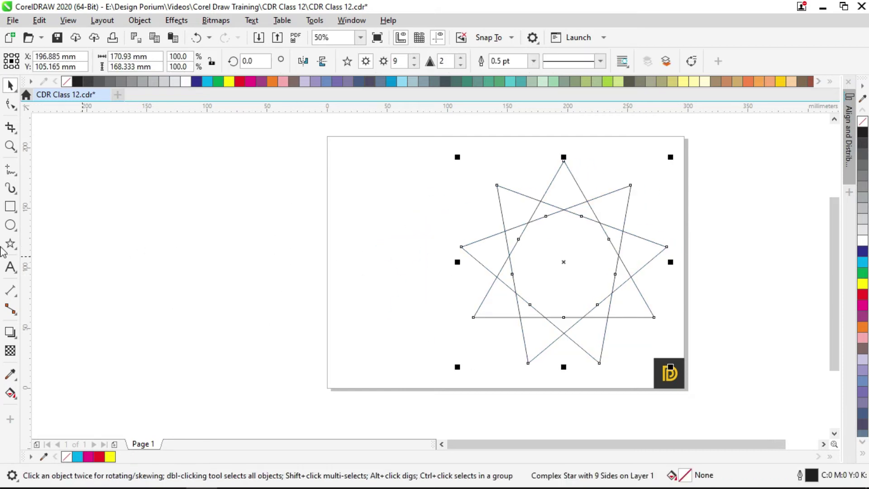
Draw a plain five-pointed star with sharpness 53 on the left half of the page beside the complex star.
{"action": "left_click", "coordinate": [348, 60]}
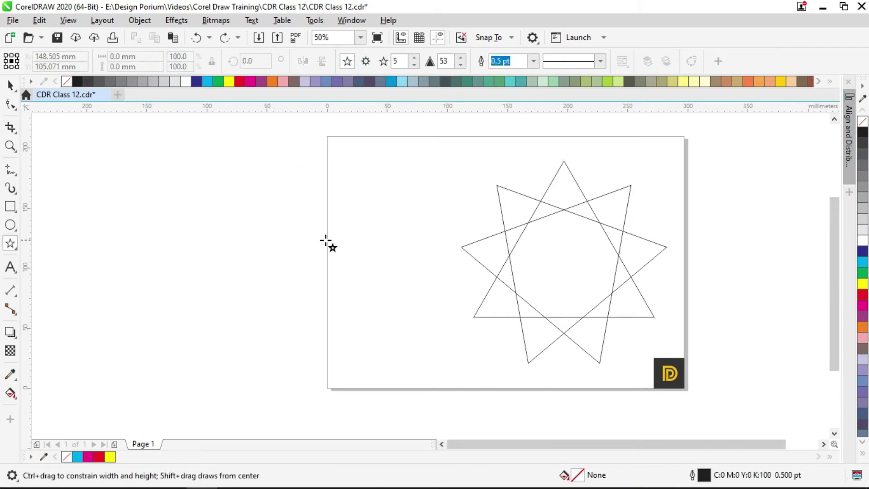
{"action": "mouse_move", "coordinate": [338, 219]}
{"action": "left_mouse_down"}
{"action": "mouse_move", "coordinate": [436, 351]}
{"action": "mouse_move", "coordinate": [420, 340]}
{"action": "left_mouse_up"}
{"action": "key", "text": "space"}
{"action": "mouse_move", "coordinate": [383, 215]}
{"action": "left_mouse_down"}
{"action": "mouse_move", "coordinate": [383, 269]}
{"action": "mouse_move", "coordinate": [387, 250]}
{"action": "left_mouse_up"}
Select both stars, scale them down together to 66.2% and reposition them side by side on the page.
{"action": "left_click_drag", "start_coordinate": [573, 250], "coordinate": [496, 256]}
{"action": "left_click", "coordinate": [472, 245], "text": "shift"}
{"action": "left_click_drag", "start_coordinate": [590, 133], "coordinate": [516, 149]}
{"action": "left_click_drag", "start_coordinate": [477, 240], "coordinate": [493, 240]}
Fill the nine-pointed complex star with red.
{"action": "left_click", "coordinate": [617, 238]}
{"action": "scroll", "coordinate": [450, 257], "scroll_direction": "up", "scroll_amount": 1}
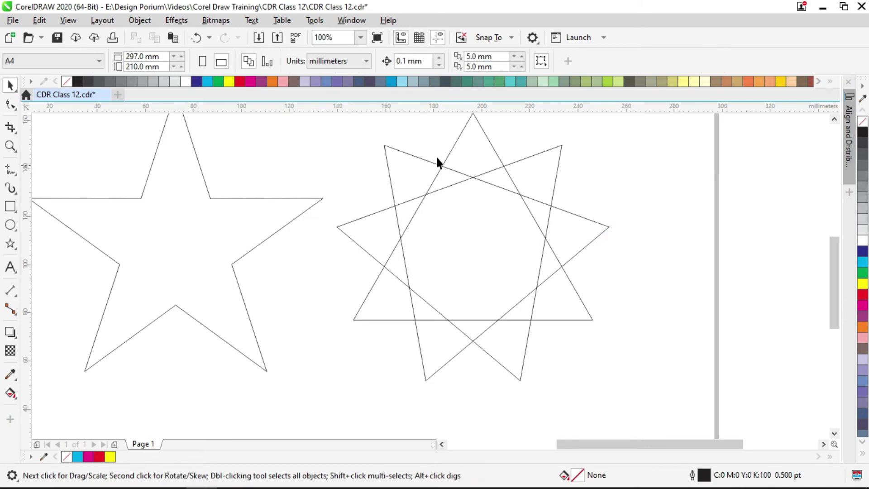
{"action": "left_click_drag", "start_coordinate": [493, 183], "coordinate": [567, 218]}
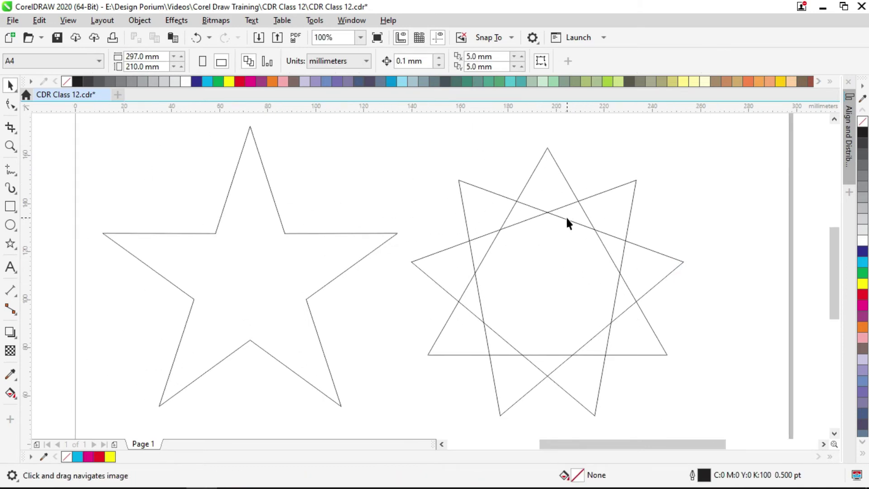
{"action": "left_click_drag", "start_coordinate": [575, 317], "coordinate": [559, 307]}
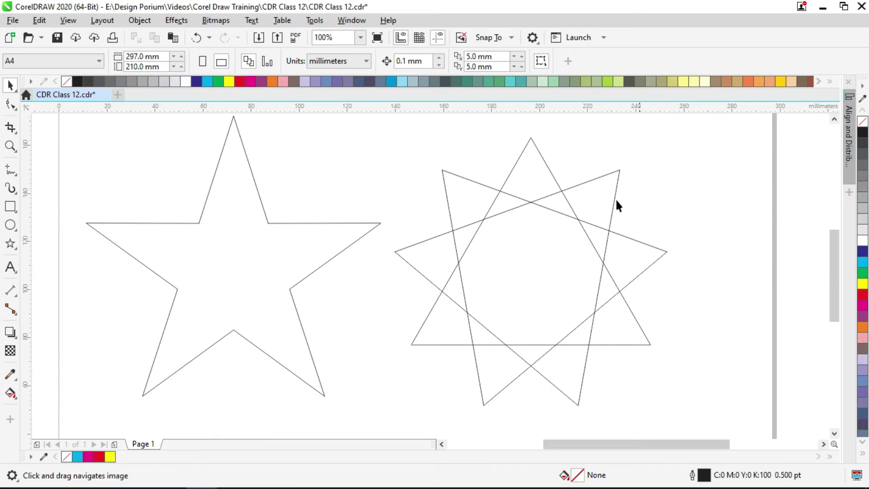
{"action": "left_click", "coordinate": [613, 174]}
{"action": "left_click", "coordinate": [627, 139]}
{"action": "left_click", "coordinate": [589, 188]}
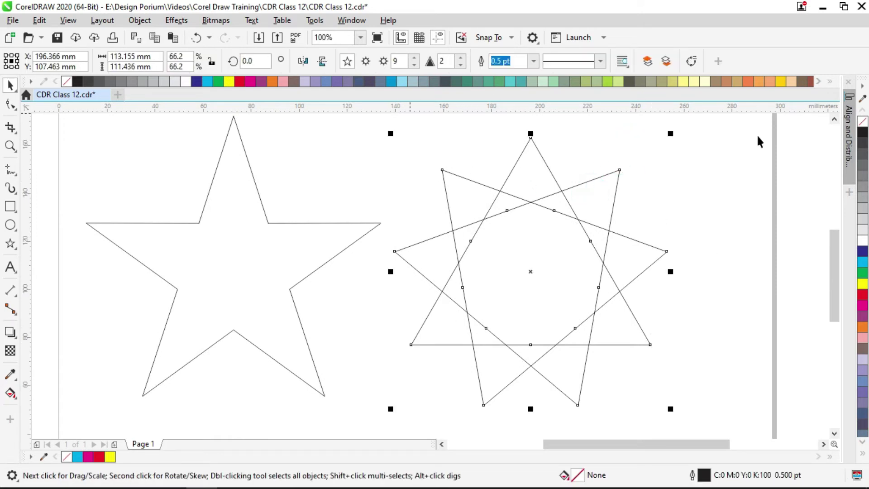
{"action": "left_click", "coordinate": [862, 293]}
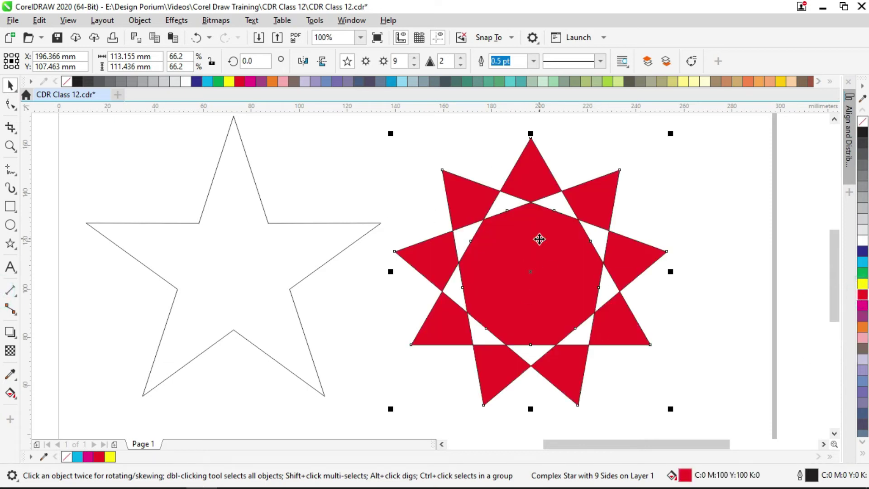
Fill the plain five-pointed star with red and deselect it.
{"action": "left_click", "coordinate": [344, 254]}
{"action": "left_click", "coordinate": [324, 246]}
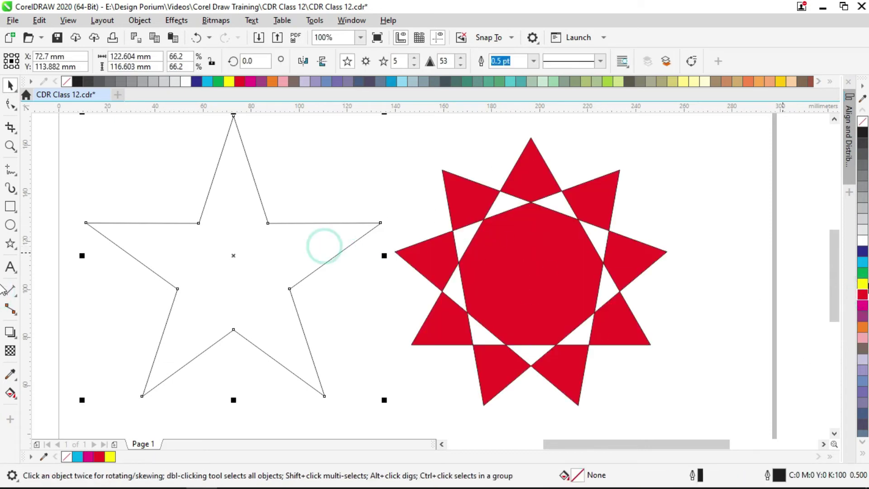
{"action": "left_click", "coordinate": [863, 293]}
{"action": "left_click", "coordinate": [298, 202]}
{"action": "left_click_drag", "start_coordinate": [272, 193], "coordinate": [305, 208]}
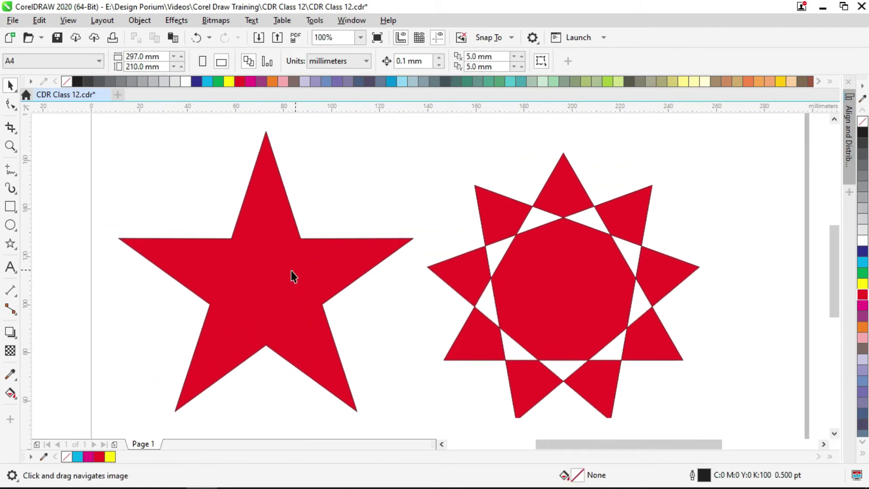
Increase the plain red star's number of points to 16.
{"action": "left_click", "coordinate": [291, 270]}
{"action": "left_click", "coordinate": [414, 58]}
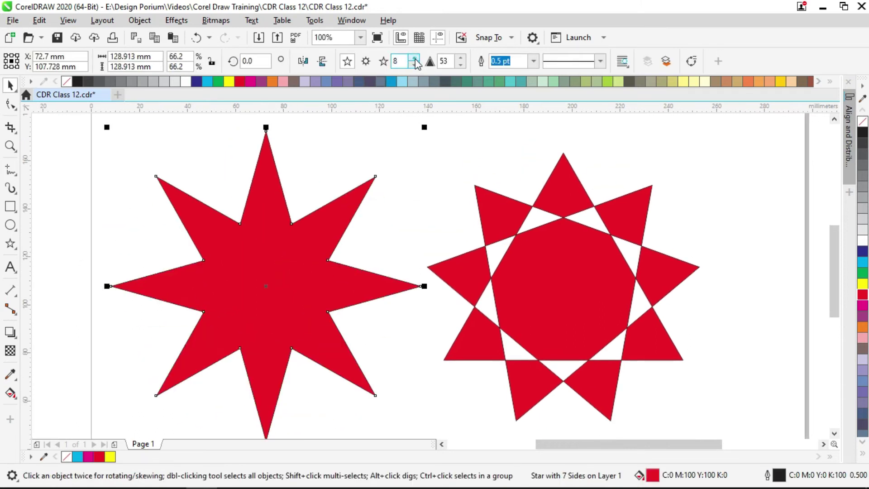
{"action": "left_click", "coordinate": [414, 57]}
{"action": "left_click", "coordinate": [414, 58]}
{"action": "left_click", "coordinate": [414, 58]}
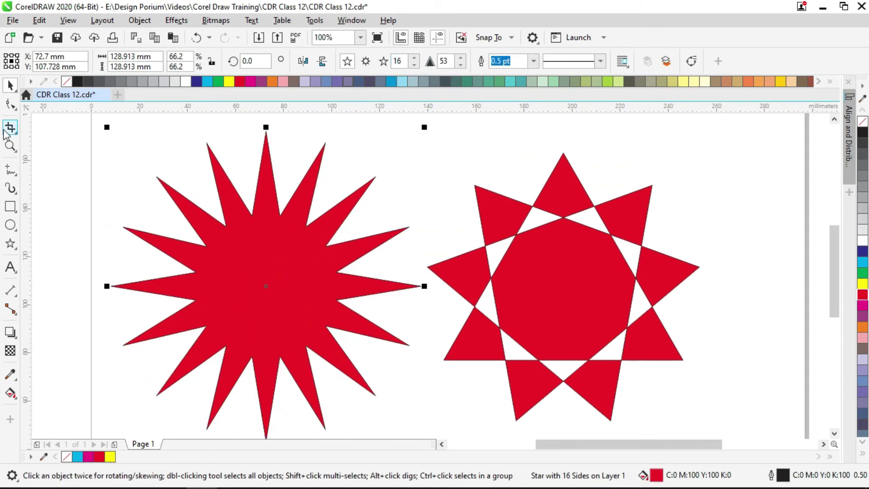
Move the 16-pointed star's inner nodes outward with the Shape tool to make short, shallow points.
{"action": "left_click", "coordinate": [9, 104]}
{"action": "left_click_drag", "start_coordinate": [279, 216], "coordinate": [300, 170]}
{"action": "key", "text": "space"}
Increase the complex star's number of points to 18.
{"action": "left_click", "coordinate": [516, 257]}
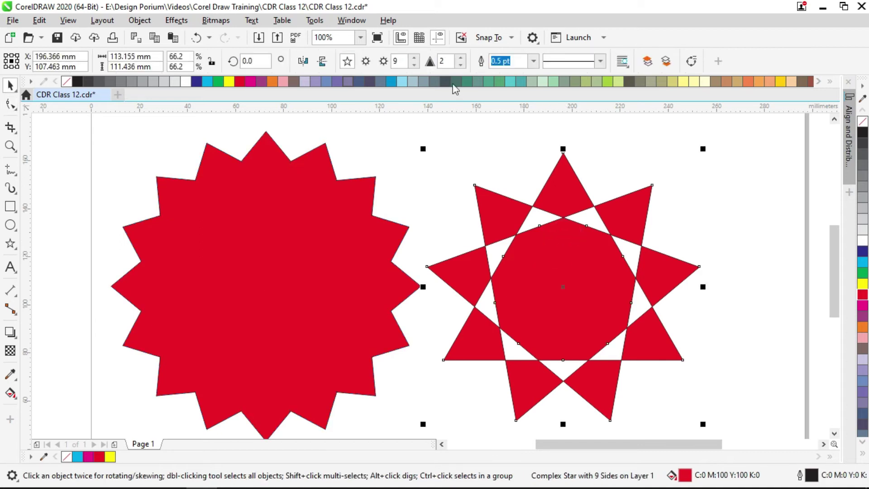
{"action": "left_click", "coordinate": [412, 57]}
{"action": "left_click", "coordinate": [413, 57]}
{"action": "left_click", "coordinate": [413, 57]}
{"action": "left_click", "coordinate": [413, 57]}
{"action": "left_click", "coordinate": [412, 57]}
{"action": "left_click", "coordinate": [413, 57]}
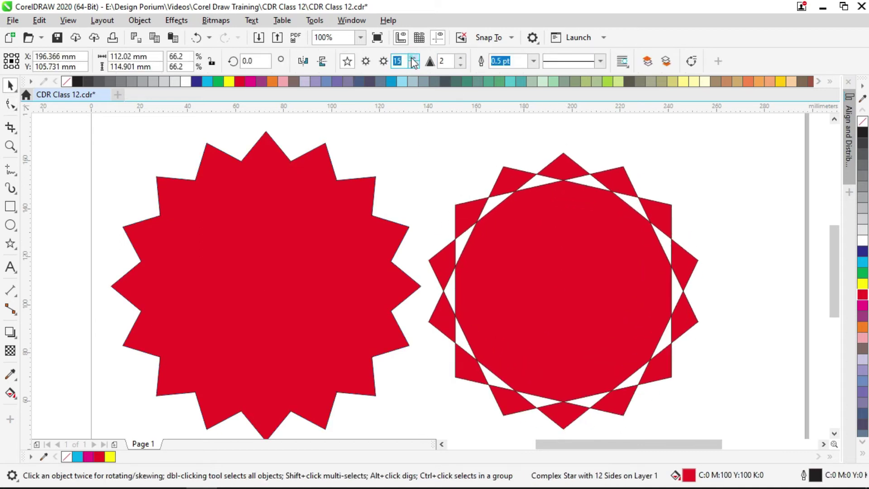
{"action": "left_click", "coordinate": [413, 58]}
{"action": "left_click", "coordinate": [413, 58]}
{"action": "left_click", "coordinate": [413, 58]}
Try higher sharpness values on the 18-pointed complex star and settle on 5.
{"action": "left_click", "coordinate": [461, 58]}
{"action": "left_click", "coordinate": [461, 59]}
{"action": "left_click", "coordinate": [460, 58]}
{"action": "left_click", "coordinate": [460, 58]}
{"action": "left_click", "coordinate": [460, 58]}
{"action": "left_click", "coordinate": [460, 65]}
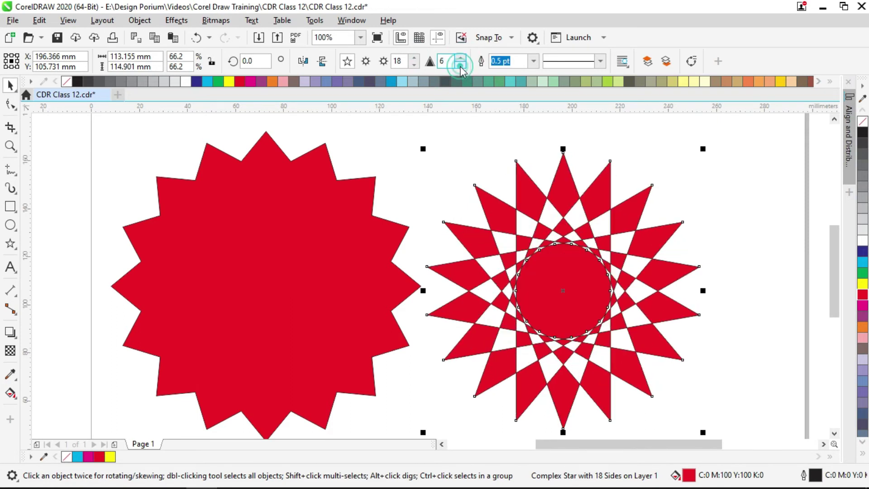
{"action": "left_click", "coordinate": [460, 65]}
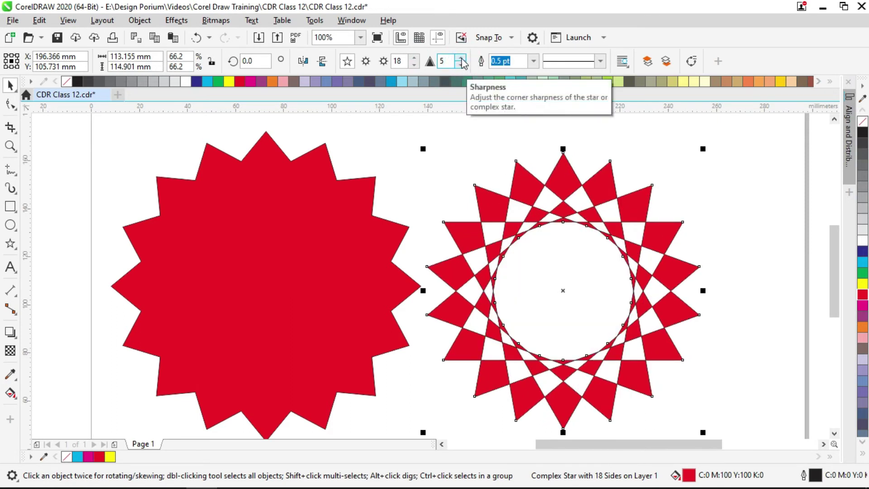
{"action": "left_click", "coordinate": [461, 59]}
{"action": "left_click", "coordinate": [462, 65]}
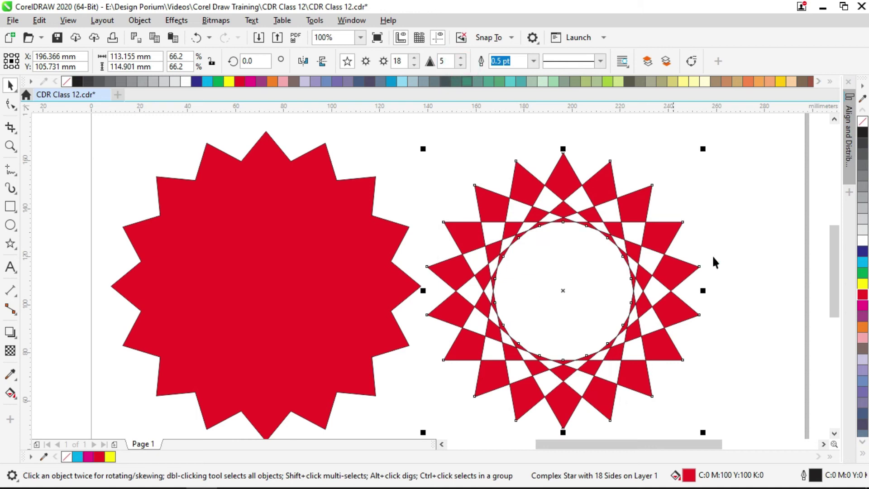
{"action": "left_click", "coordinate": [724, 249]}
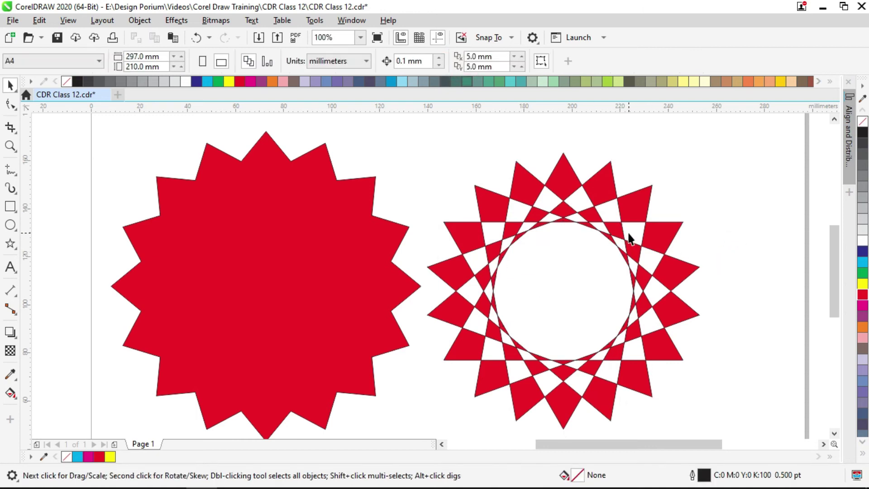
{"action": "left_click", "coordinate": [577, 187]}
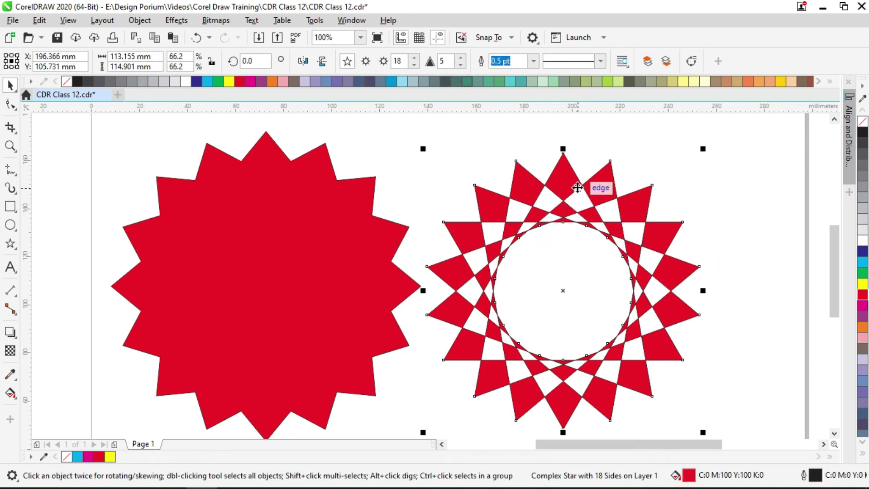
{"action": "left_click_drag", "start_coordinate": [659, 183], "coordinate": [557, 192]}
{"action": "left_click", "coordinate": [559, 198]}
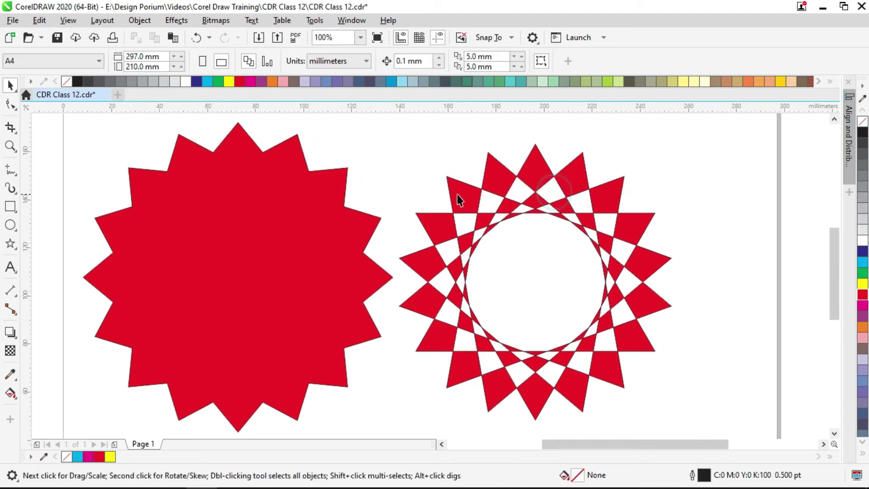
Delete the red 16-pointed star and the red complex star together to empty the page.
{"action": "left_click", "coordinate": [302, 207]}
{"action": "left_click", "coordinate": [527, 202], "text": "shift"}
{"action": "scroll", "coordinate": [569, 244], "scroll_direction": "down", "scroll_amount": 1}
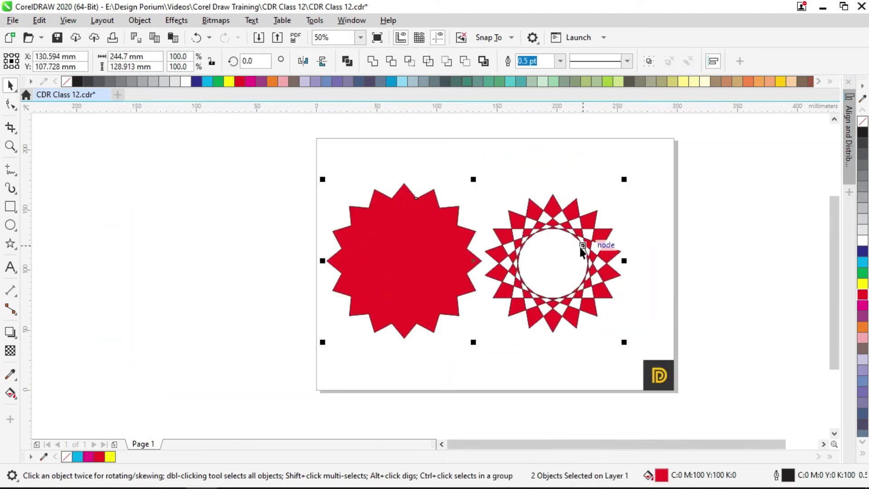
{"action": "left_click_drag", "start_coordinate": [721, 258], "coordinate": [689, 260]}
{"action": "key", "text": "Delete"}
{"action": "scroll", "coordinate": [438, 228], "scroll_direction": "up", "scroll_amount": 1}
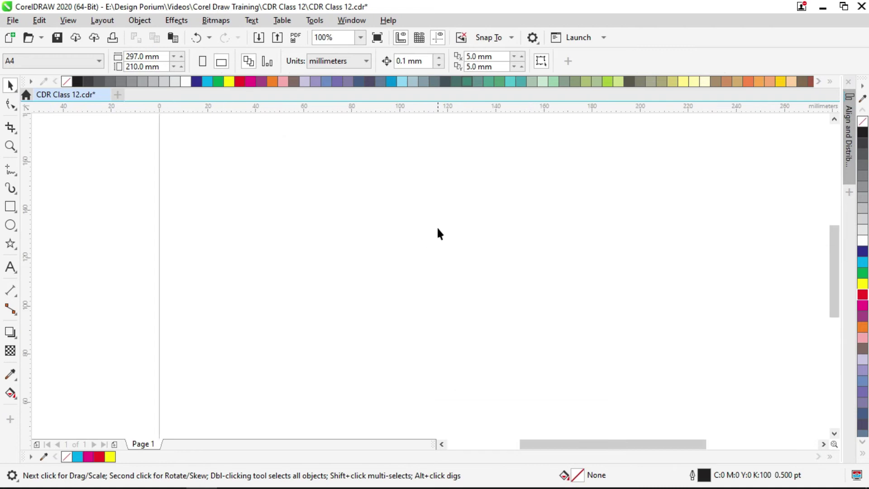
{"action": "left_click_drag", "start_coordinate": [436, 226], "coordinate": [341, 233]}
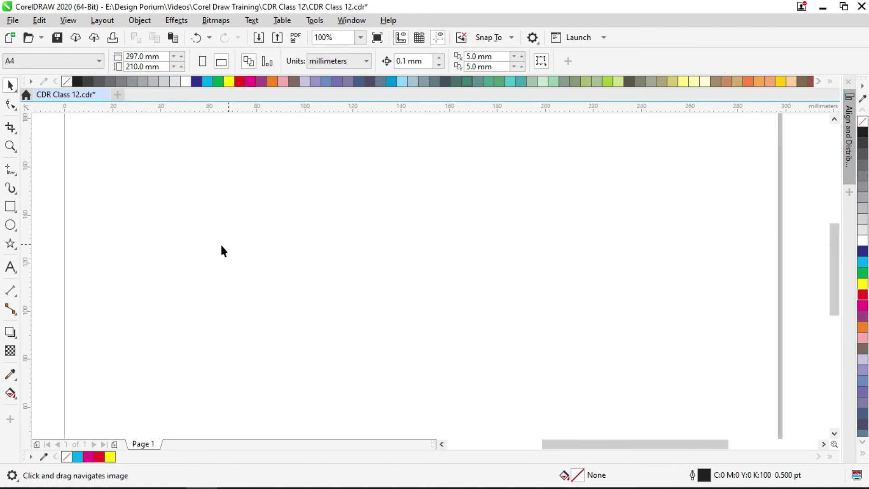
Draw a symmetrical spiral with 3 revolutions on the page, about 141 mm wide and 136 mm high.
{"action": "left_click", "coordinate": [18, 249]}
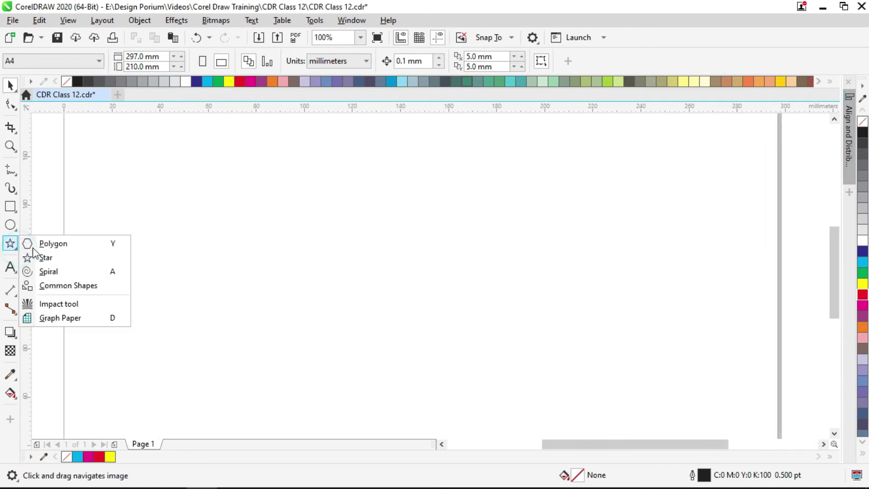
{"action": "left_click", "coordinate": [58, 275]}
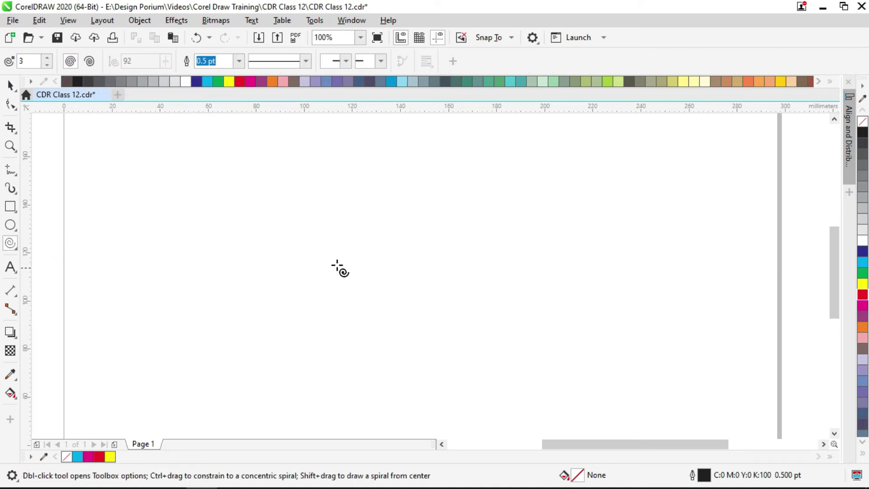
{"action": "left_click_drag", "start_coordinate": [337, 266], "coordinate": [364, 215]}
{"action": "scroll", "coordinate": [355, 203], "scroll_direction": "down", "scroll_amount": 1}
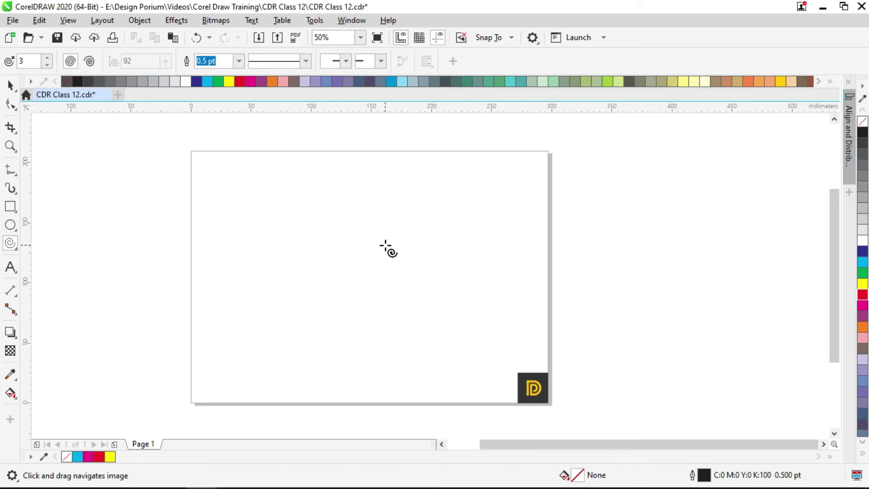
{"action": "left_click_drag", "start_coordinate": [304, 200], "coordinate": [475, 365]}
{"action": "scroll", "coordinate": [380, 318], "scroll_direction": "up", "scroll_amount": 1}
{"action": "left_click_drag", "start_coordinate": [517, 284], "coordinate": [475, 307]}
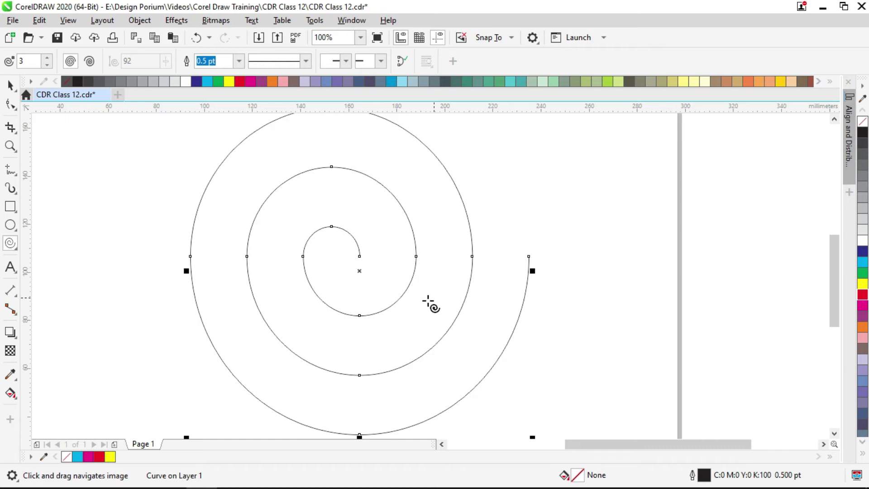
{"action": "scroll", "coordinate": [429, 305], "scroll_direction": "down", "scroll_amount": 1}
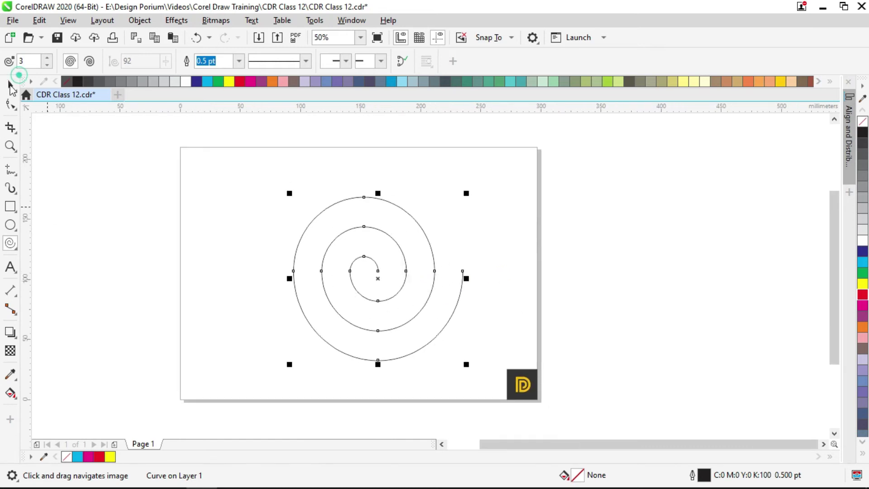
Set the spiral's outline width to 3.0 pt with the Outline Pen settings.
{"action": "left_click", "coordinate": [9, 84]}
{"action": "left_click", "coordinate": [450, 232]}
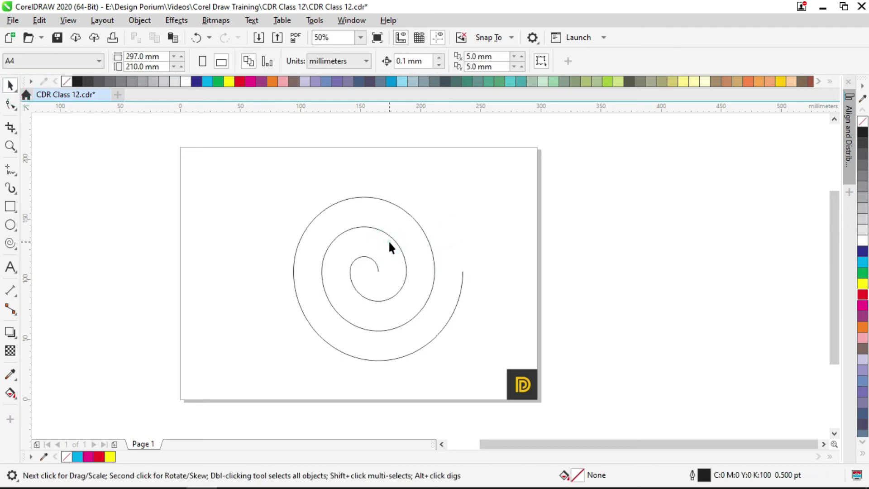
{"action": "left_click", "coordinate": [398, 239]}
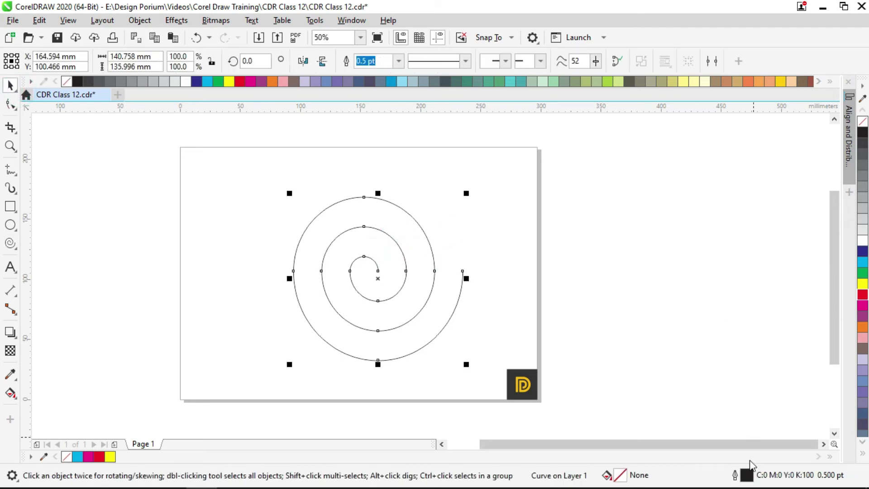
{"action": "double_click", "coordinate": [748, 475]}
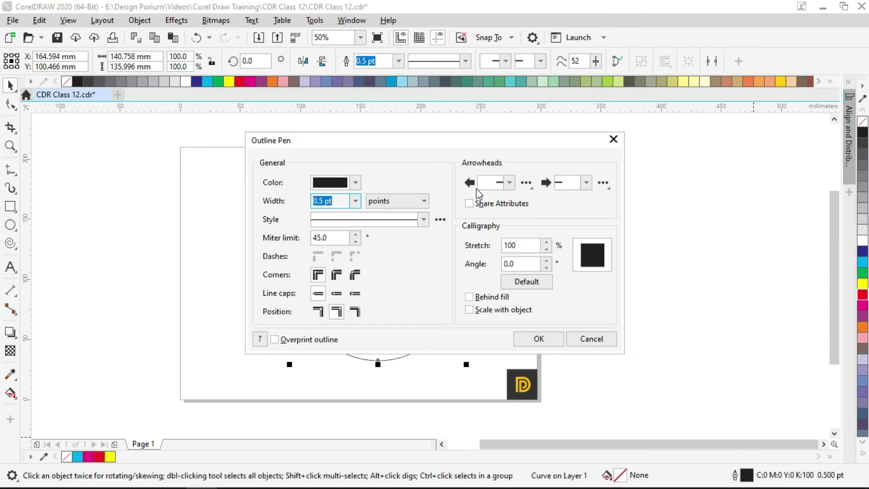
{"action": "left_click", "coordinate": [351, 201]}
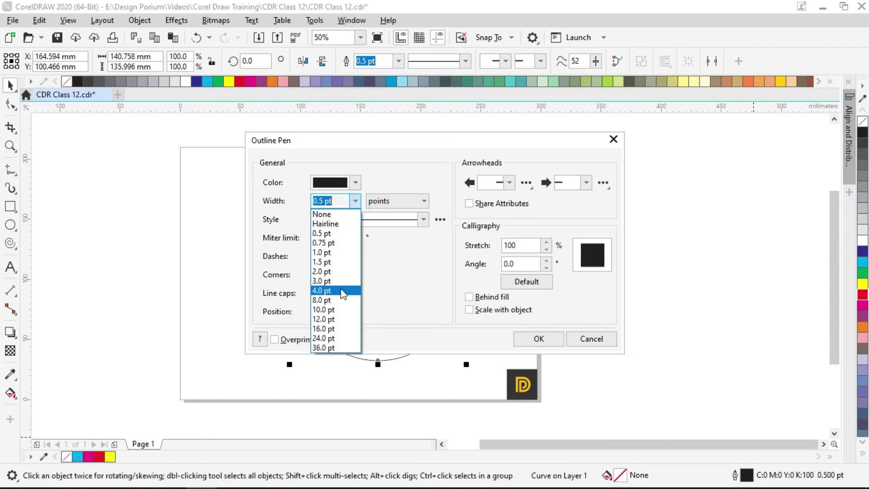
{"action": "left_click", "coordinate": [337, 279]}
{"action": "left_click", "coordinate": [532, 339]}
Colour the spiral's outline red.
{"action": "scroll", "coordinate": [428, 268], "scroll_direction": "up", "scroll_amount": 1}
{"action": "left_click_drag", "start_coordinate": [428, 255], "coordinate": [398, 246]}
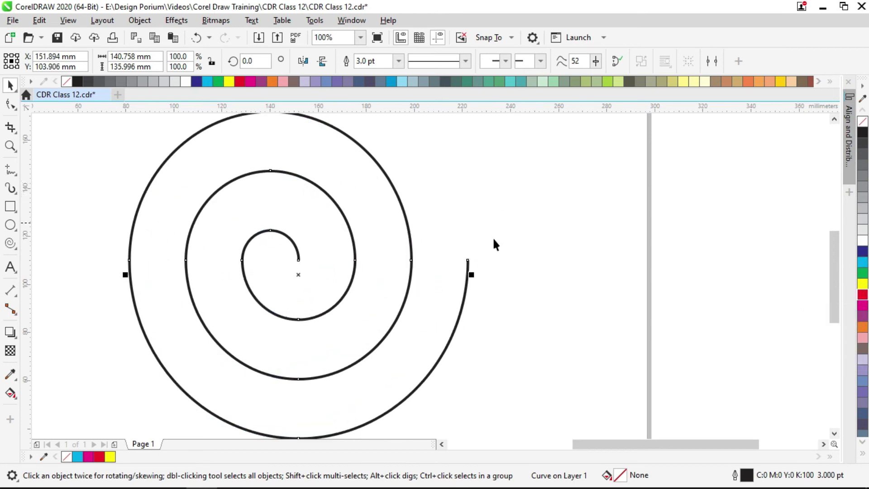
{"action": "right_click", "coordinate": [863, 294]}
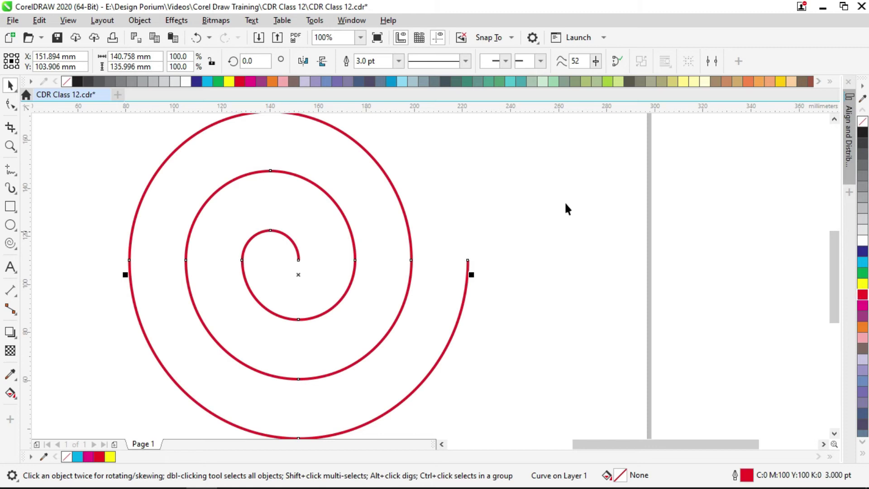
{"action": "scroll", "coordinate": [405, 179], "scroll_direction": "down", "scroll_amount": 1}
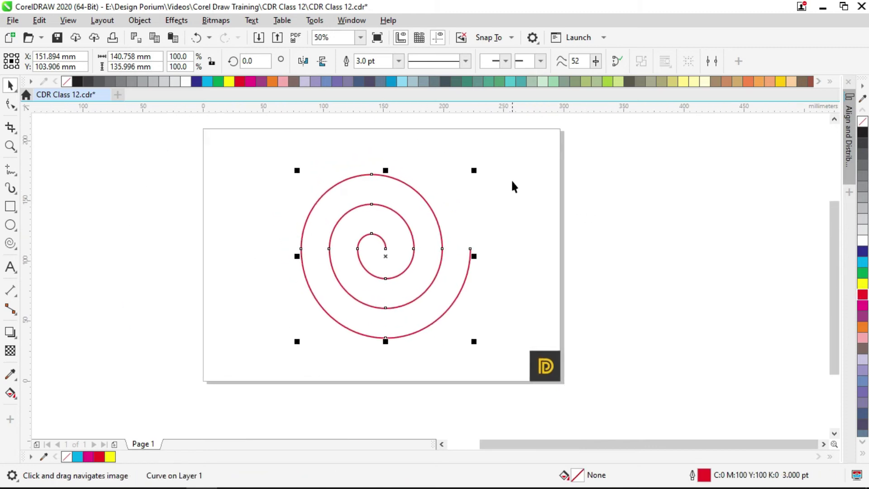
{"action": "left_click", "coordinate": [511, 179]}
{"action": "scroll", "coordinate": [405, 226], "scroll_direction": "up", "scroll_amount": 1}
{"action": "left_click", "coordinate": [404, 221]}
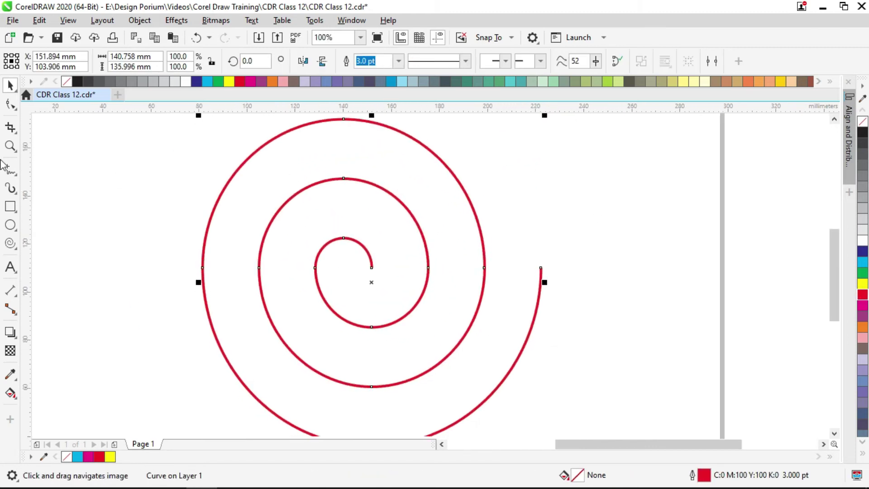
Set the spiral revolutions to 17 and draw a dense symmetrical spiral over the page's left edge.
{"action": "left_click", "coordinate": [18, 247]}
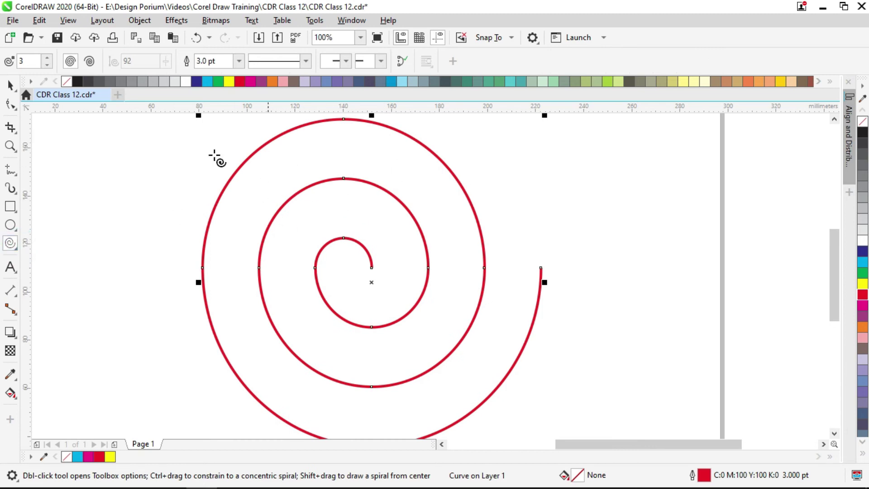
{"action": "left_click", "coordinate": [46, 59]}
{"action": "left_click", "coordinate": [46, 58]}
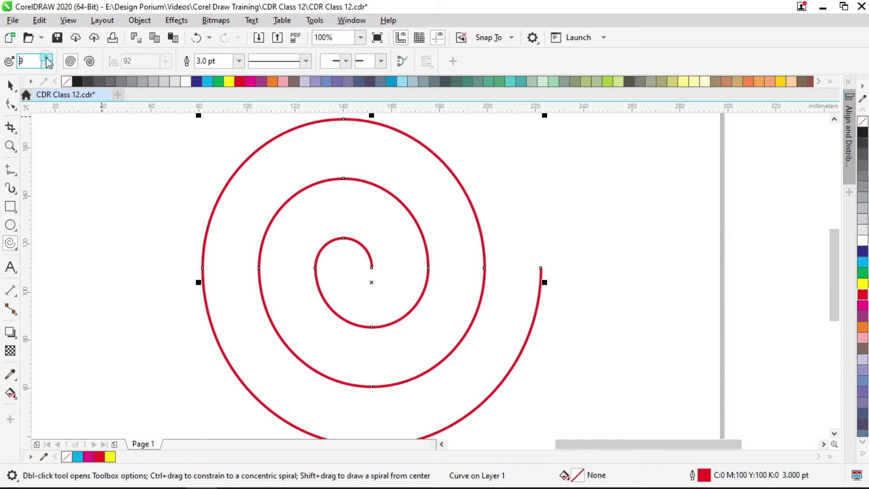
{"action": "left_click", "coordinate": [46, 58]}
{"action": "left_click", "coordinate": [47, 59]}
{"action": "left_click", "coordinate": [47, 59]}
{"action": "left_click", "coordinate": [46, 58]}
{"action": "left_click", "coordinate": [47, 58]}
{"action": "left_click_drag", "start_coordinate": [169, 210], "coordinate": [434, 224]}
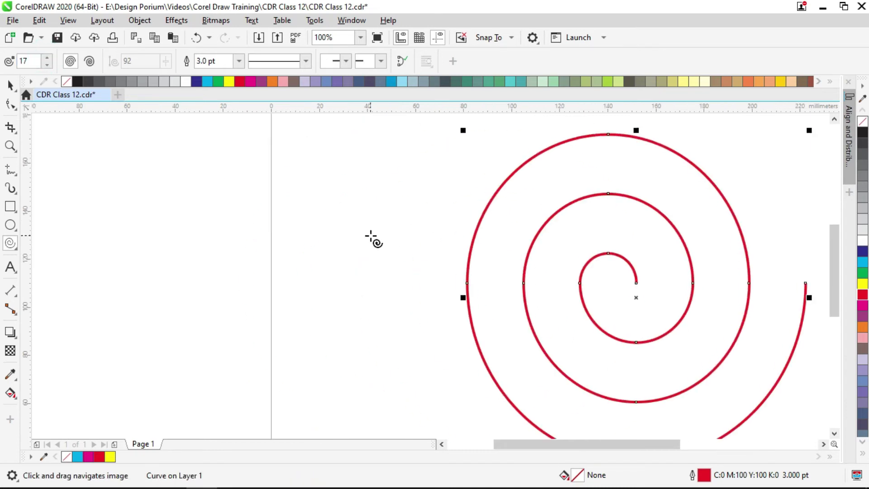
{"action": "scroll", "coordinate": [368, 234], "scroll_direction": "down", "scroll_amount": 1}
{"action": "left_click_drag", "start_coordinate": [363, 230], "coordinate": [312, 219]}
{"action": "mouse_move", "coordinate": [210, 173]}
{"action": "left_mouse_down"}
{"action": "mouse_move", "coordinate": [368, 371]}
{"action": "mouse_move", "coordinate": [398, 354]}
{"action": "mouse_move", "coordinate": [392, 342]}
{"action": "left_mouse_up"}
{"action": "scroll", "coordinate": [351, 281], "scroll_direction": "up", "scroll_amount": 1}
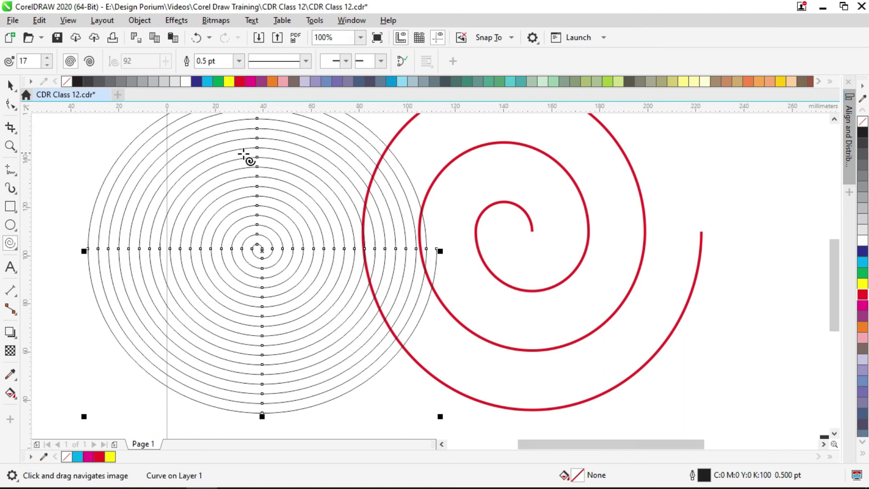
Reduce the spiral revolutions to 9 and draw another symmetrical spiral to the right of the red one.
{"action": "left_click_drag", "start_coordinate": [336, 252], "coordinate": [312, 280]}
{"action": "left_click", "coordinate": [46, 65]}
{"action": "left_click", "coordinate": [46, 65]}
{"action": "left_click", "coordinate": [46, 66]}
{"action": "left_click", "coordinate": [46, 66]}
{"action": "left_click", "coordinate": [46, 66]}
{"action": "scroll", "coordinate": [103, 145], "scroll_direction": "down", "scroll_amount": 1}
{"action": "left_click_drag", "start_coordinate": [387, 147], "coordinate": [522, 288]}
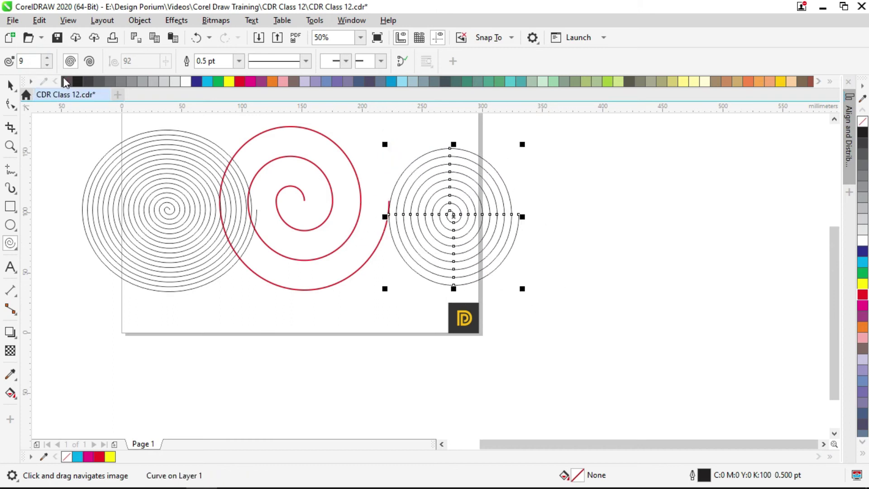
Draw a logarithmic spiral with 9 revolutions and expansion factor 92, about 131 by 111 mm, off the page's right side.
{"action": "left_click", "coordinate": [89, 61]}
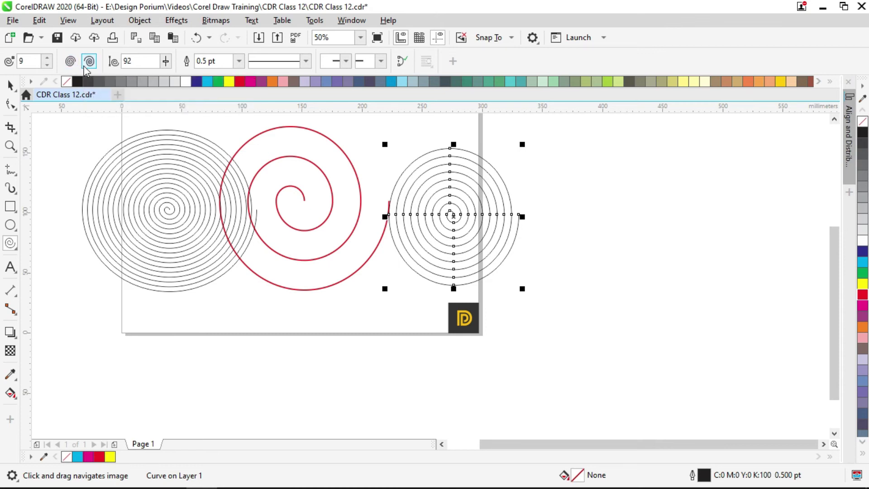
{"action": "scroll", "coordinate": [524, 247], "scroll_direction": "right", "scroll_amount": 5}
{"action": "left_click_drag", "start_coordinate": [407, 145], "coordinate": [564, 277]}
{"action": "scroll", "coordinate": [447, 130], "scroll_direction": "up", "scroll_amount": 1}
{"action": "scroll", "coordinate": [510, 223], "scroll_direction": "down", "scroll_amount": 1}
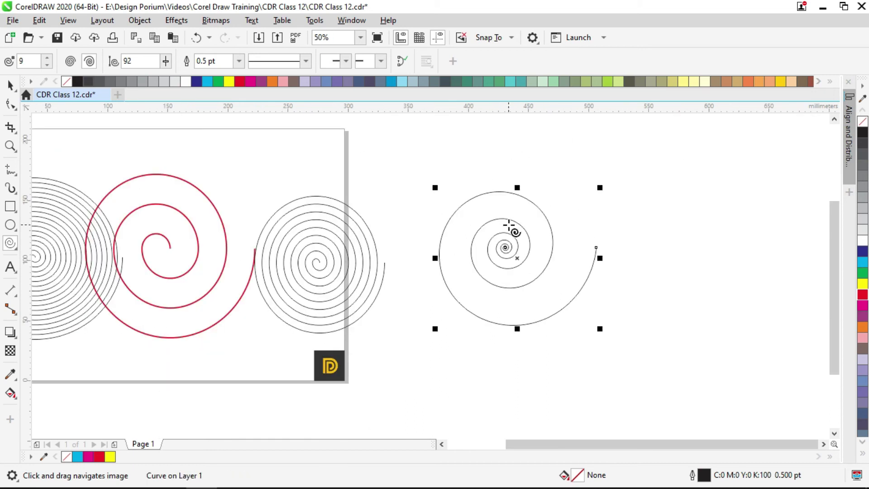
Move the logarithmic spiral left so it sits beside the 9-revolution symmetrical spiral.
{"action": "left_click", "coordinate": [10, 85]}
{"action": "scroll", "coordinate": [478, 294], "scroll_direction": "left", "scroll_amount": 2}
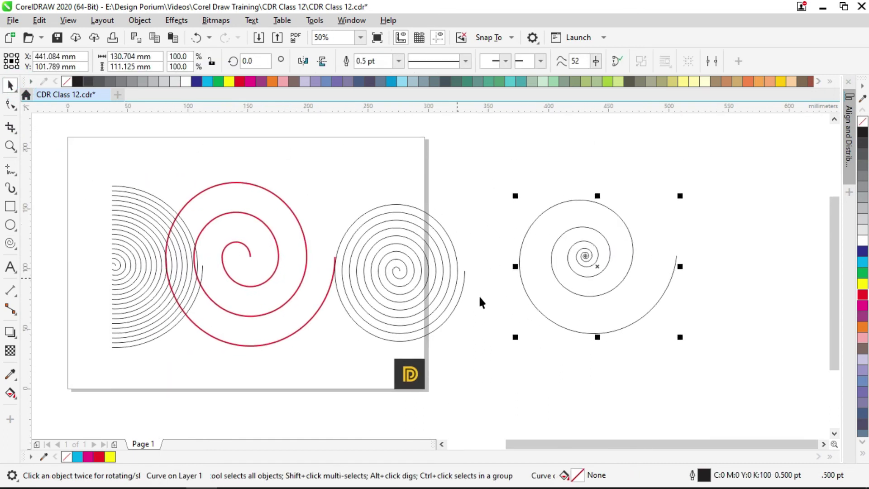
{"action": "left_click_drag", "start_coordinate": [549, 263], "coordinate": [495, 264]}
Compare the spacing between turns in the 9-revolution symmetrical spiral and in the logarithmic spiral.
{"action": "scroll", "coordinate": [409, 279], "scroll_direction": "up", "scroll_amount": 2}
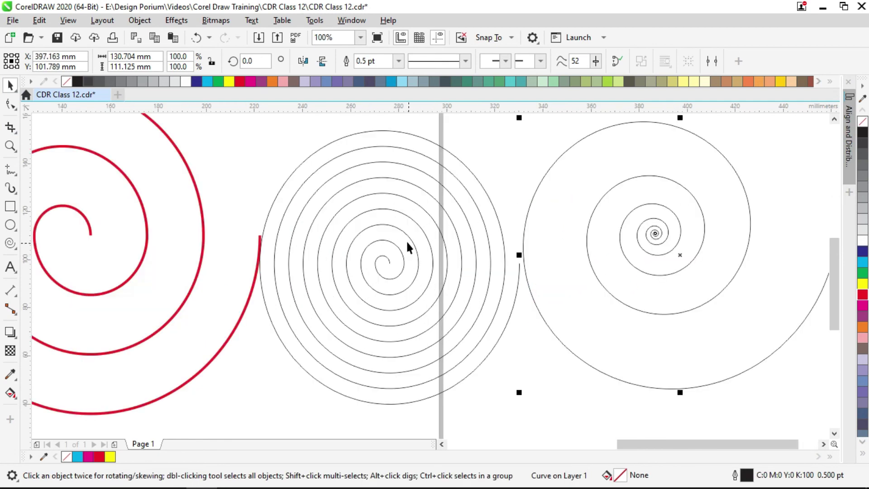
{"action": "scroll", "coordinate": [409, 235], "scroll_direction": "down", "scroll_amount": 2}
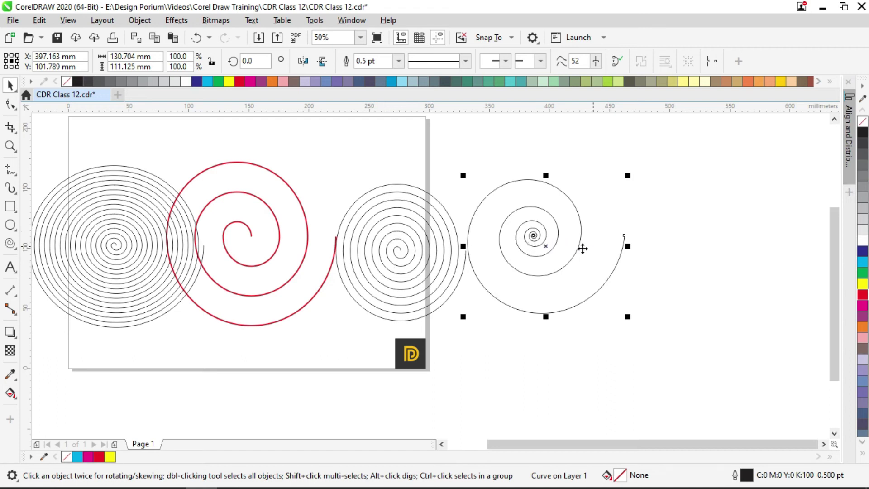
{"action": "scroll", "coordinate": [566, 248], "scroll_direction": "up", "scroll_amount": 2}
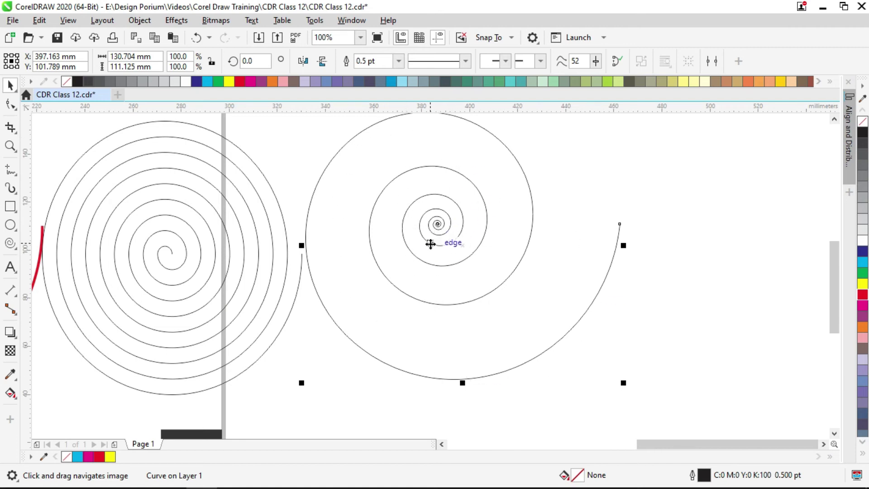
{"action": "scroll", "coordinate": [430, 243], "scroll_direction": "down", "scroll_amount": 2}
{"action": "left_click", "coordinate": [552, 247]}
{"action": "left_click", "coordinate": [452, 233]}
{"action": "left_click", "coordinate": [456, 233]}
{"action": "left_click_drag", "start_coordinate": [327, 214], "coordinate": [478, 223]}
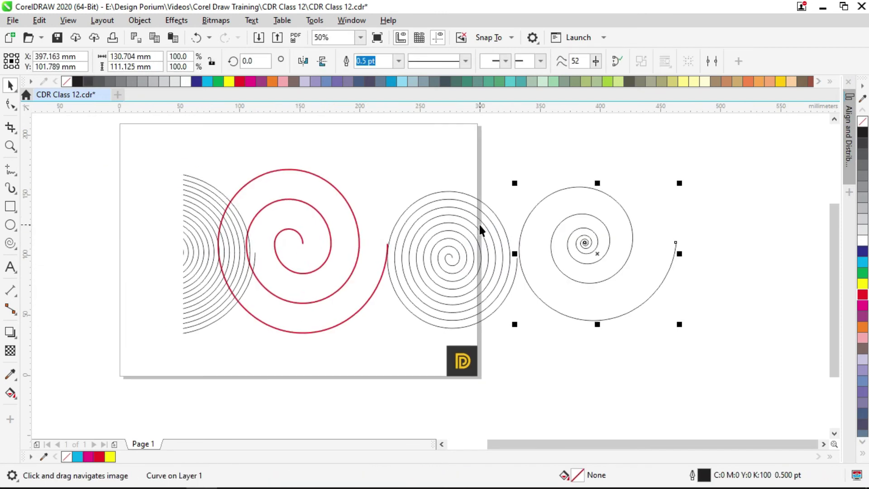
Delete the 9-revolution and 17-revolution black symmetrical spirals.
{"action": "left_click", "coordinate": [459, 230]}
{"action": "key", "text": "Delete"}
{"action": "left_click", "coordinate": [320, 217]}
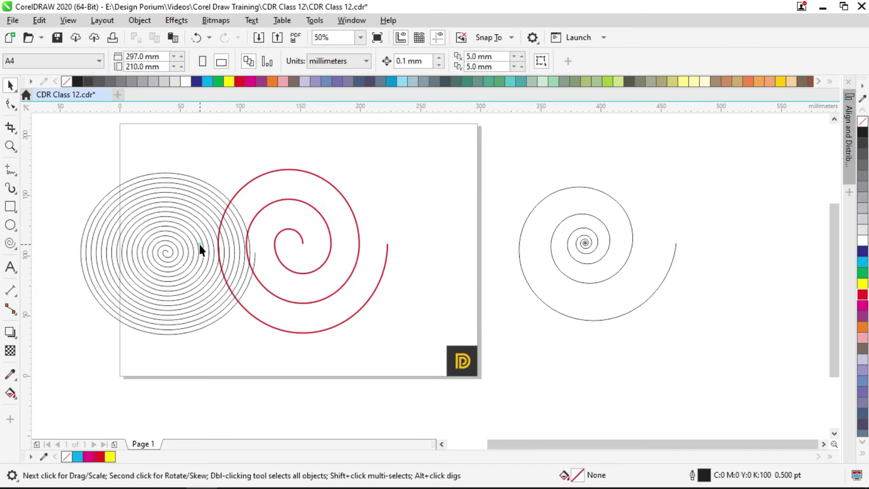
{"action": "left_click", "coordinate": [197, 235]}
{"action": "key", "text": "Delete"}
Move the logarithmic spiral left over the page's right edge and shift the red spiral toward the page's left side.
{"action": "left_click_drag", "start_coordinate": [585, 245], "coordinate": [457, 245]}
{"action": "left_click_drag", "start_coordinate": [358, 231], "coordinate": [301, 229]}
Set the logarithmic spiral's outline width to 3 pt and its outline colour to cyan.
{"action": "left_click", "coordinate": [440, 237]}
{"action": "left_click", "coordinate": [450, 239]}
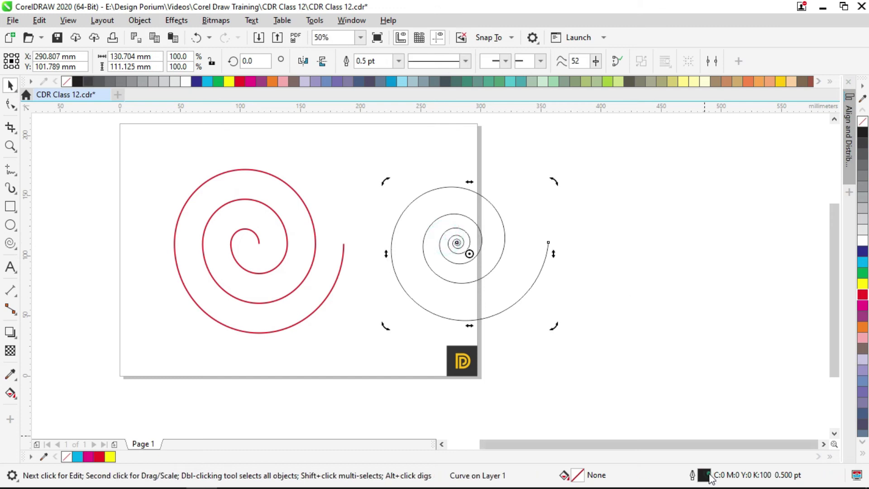
{"action": "double_click", "coordinate": [704, 474]}
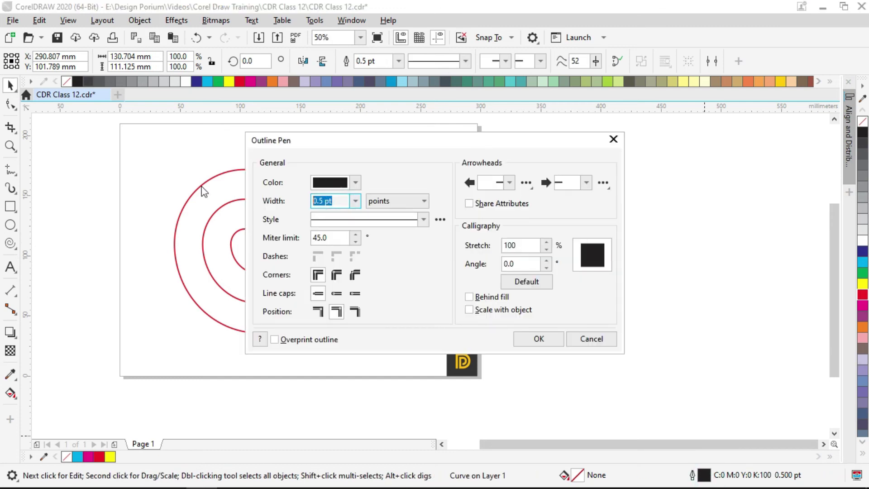
{"action": "type", "text": "3"}
{"action": "key", "text": "Return"}
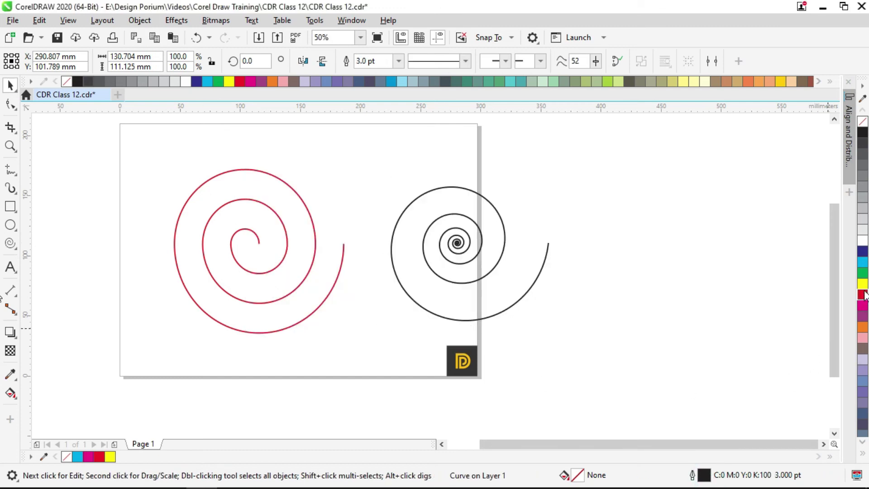
{"action": "right_click", "coordinate": [861, 264]}
Bring the cyan spiral closer to the red one, group both, centre the group on the page, and ungroup it.
{"action": "mouse_move", "coordinate": [461, 234]}
{"action": "left_mouse_down"}
{"action": "mouse_move", "coordinate": [441, 232]}
{"action": "mouse_move", "coordinate": [448, 228]}
{"action": "left_mouse_up"}
{"action": "left_click", "coordinate": [307, 206], "text": "shift"}
{"action": "key", "text": "ctrl+g"}
{"action": "key", "text": "p"}
{"action": "left_click", "coordinate": [310, 233]}
{"action": "left_click_drag", "start_coordinate": [324, 208], "coordinate": [479, 229]}
{"action": "left_click", "coordinate": [481, 224]}
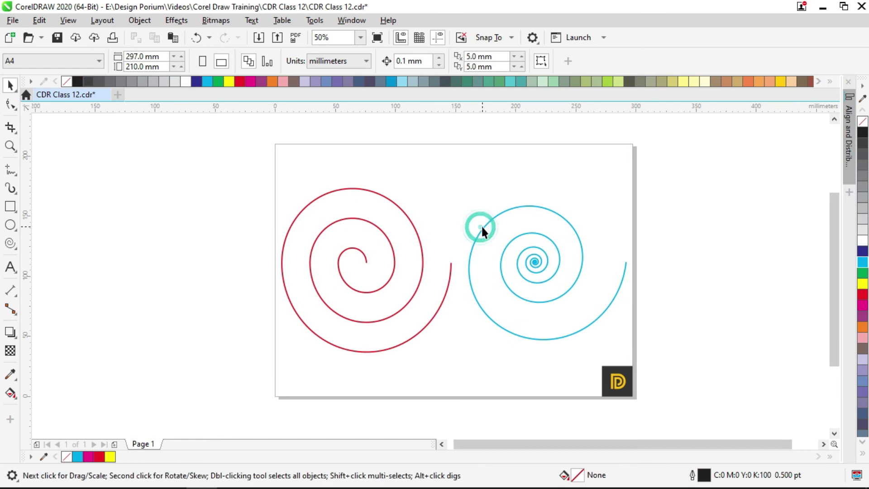
{"action": "left_click", "coordinate": [483, 227]}
{"action": "left_click", "coordinate": [508, 61]}
{"action": "left_click", "coordinate": [460, 138]}
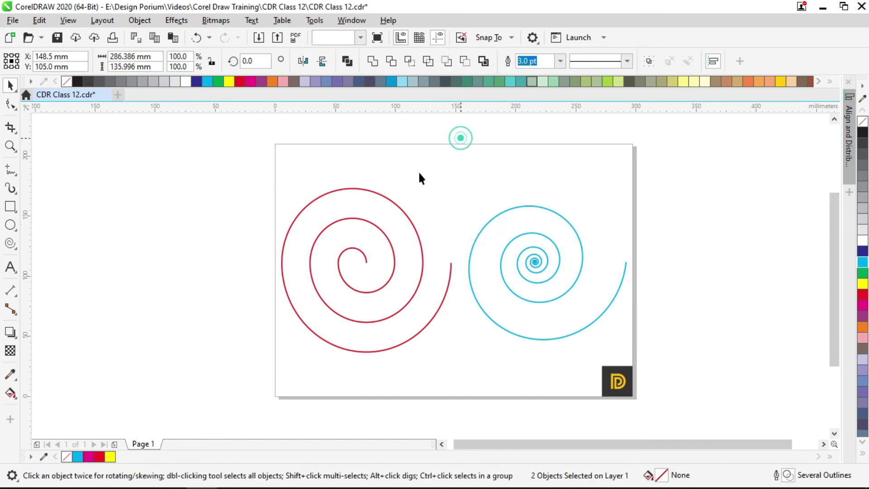
Draw a narrow rectangle about 2.3 mm wide and 25.7 mm high between the two outermost turns at the top of the red spiral.
{"action": "left_click_drag", "start_coordinate": [410, 176], "coordinate": [369, 149]}
{"action": "left_click", "coordinate": [330, 166]}
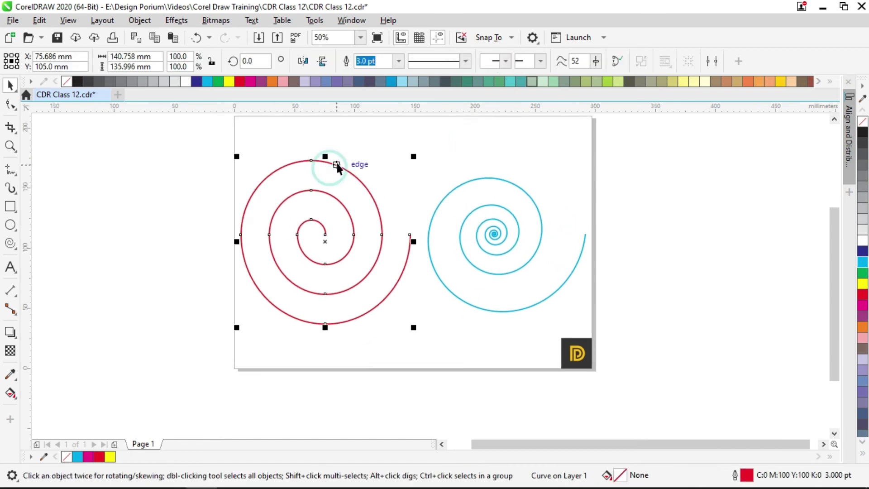
{"action": "left_click", "coordinate": [9, 244]}
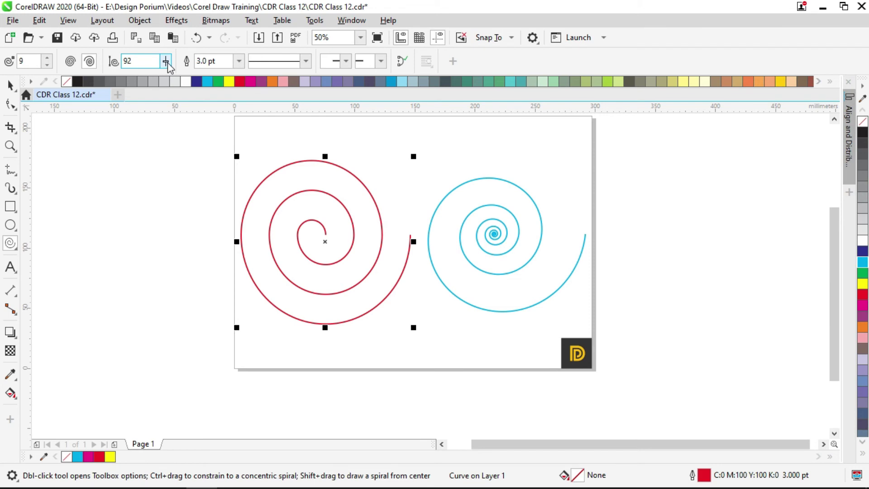
{"action": "left_click_drag", "start_coordinate": [146, 61], "coordinate": [123, 61]}
{"action": "scroll", "coordinate": [302, 205], "scroll_direction": "up", "scroll_amount": 2}
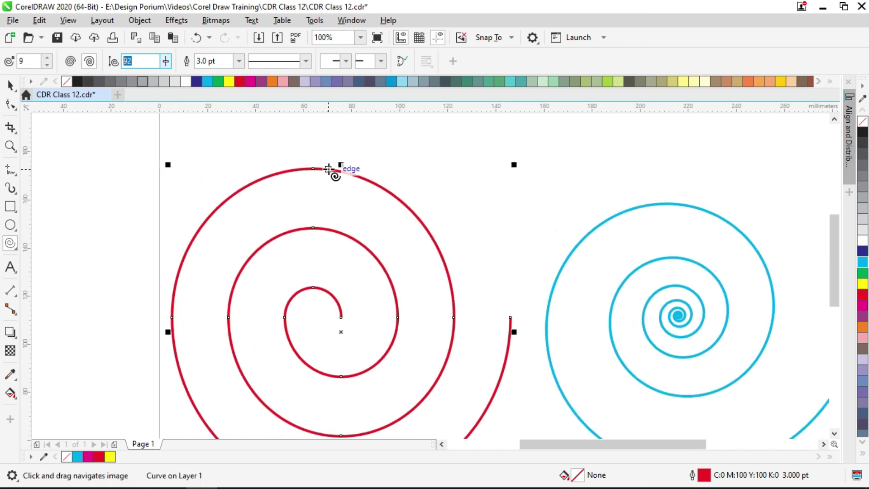
{"action": "key", "text": "F6"}
{"action": "left_click_drag", "start_coordinate": [331, 170], "coordinate": [336, 235]}
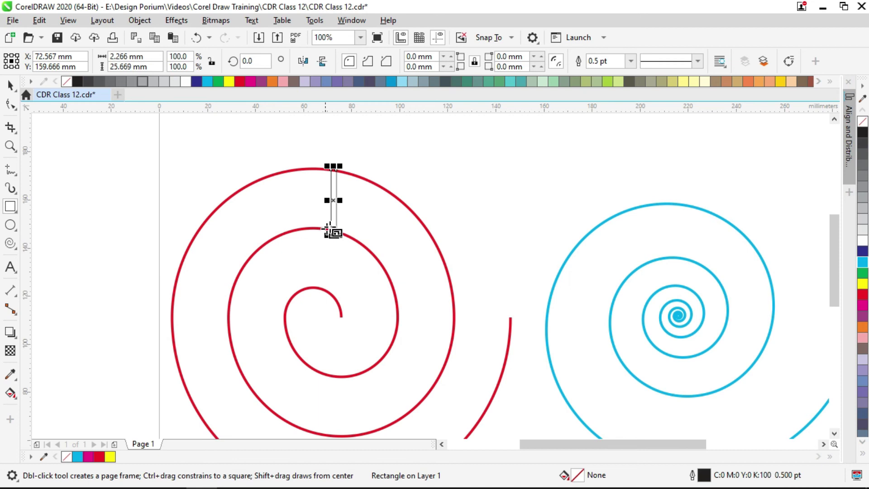
{"action": "scroll", "coordinate": [331, 235], "scroll_direction": "right", "scroll_amount": 3}
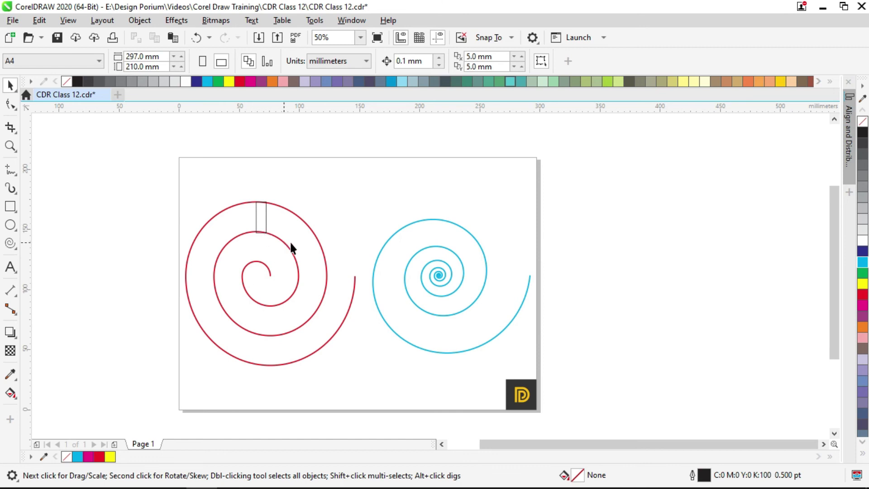
Draw a 3-revolution logarithmic spiral with an expansion factor of 35 beyond the page's right edge.
{"action": "left_click", "coordinate": [10, 243]}
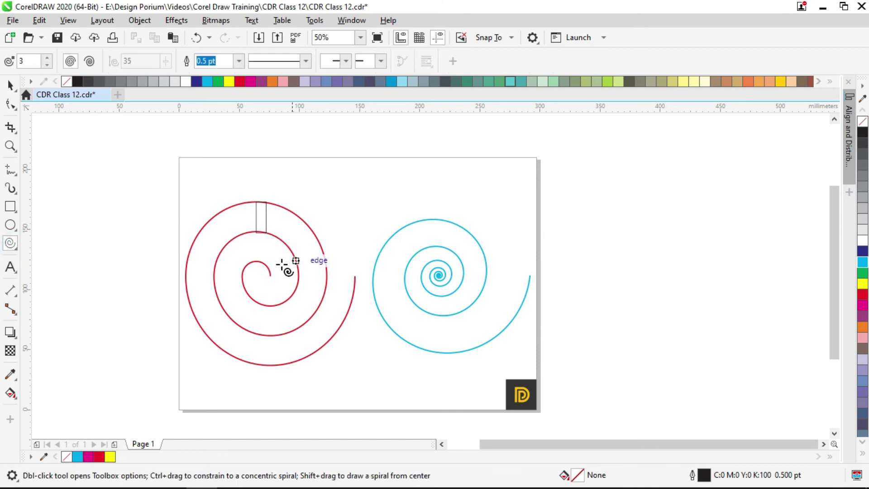
{"action": "left_click", "coordinate": [280, 238]}
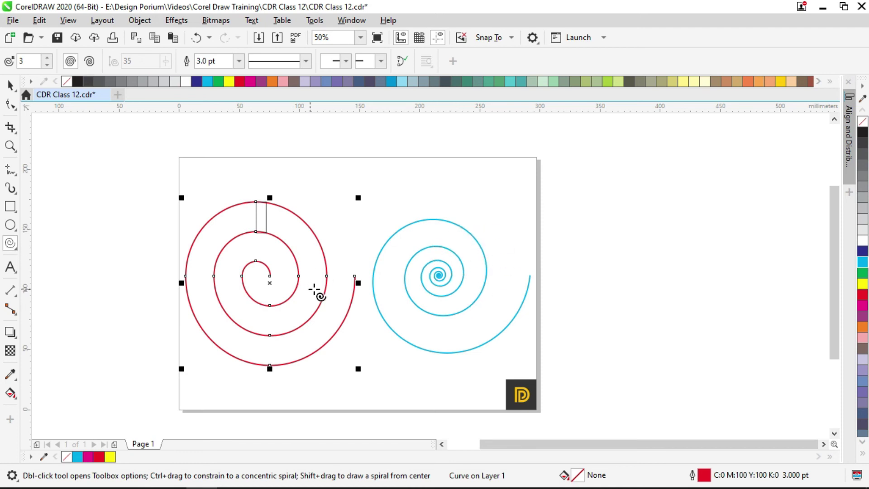
{"action": "left_click_drag", "start_coordinate": [498, 244], "coordinate": [316, 256]}
{"action": "left_click", "coordinate": [85, 62]}
{"action": "mouse_move", "coordinate": [388, 241]}
{"action": "left_mouse_down"}
{"action": "mouse_move", "coordinate": [355, 214]}
{"action": "mouse_move", "coordinate": [465, 339]}
{"action": "mouse_move", "coordinate": [561, 365]}
{"action": "mouse_move", "coordinate": [542, 373]}
{"action": "left_mouse_up"}
{"action": "left_click_drag", "start_coordinate": [484, 295], "coordinate": [365, 283]}
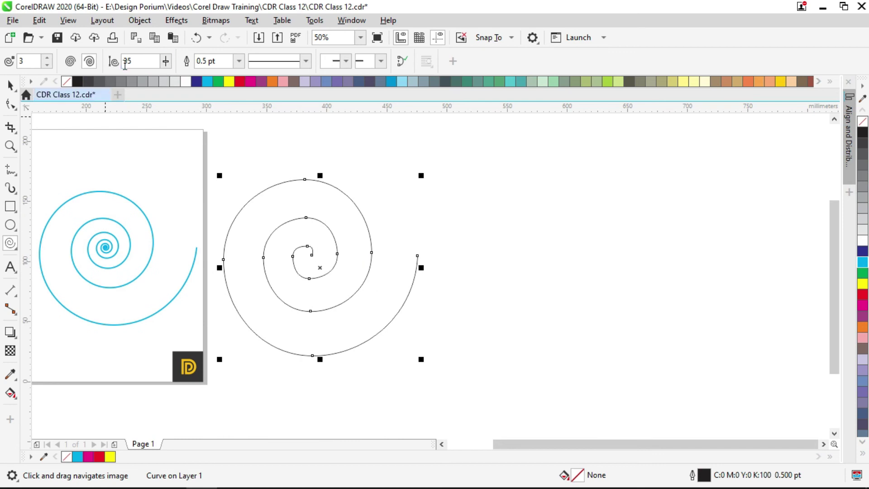
Draw a logarithmic spiral with 10 revolutions and an expansion factor of 11 beside the 3-revolution black spiral.
{"action": "double_click", "coordinate": [30, 61]}
{"action": "left_click", "coordinate": [165, 64]}
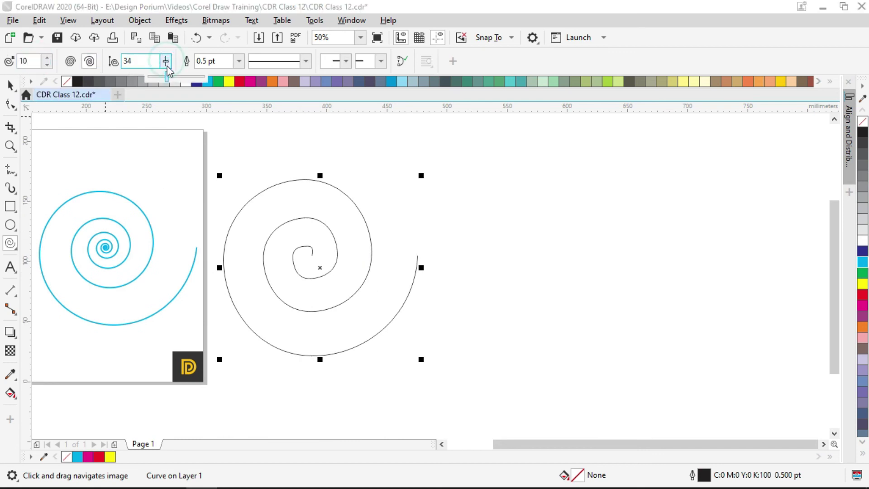
{"action": "left_click_drag", "start_coordinate": [165, 65], "coordinate": [165, 73]}
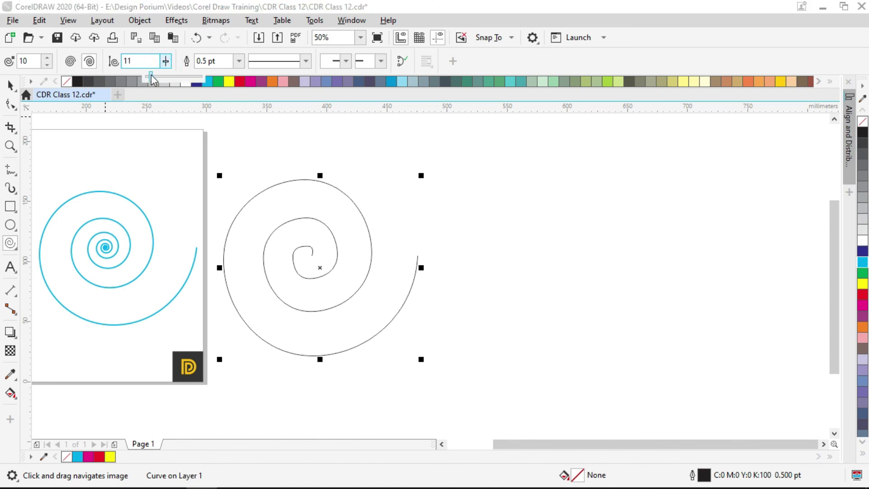
{"action": "left_click_drag", "start_coordinate": [430, 170], "coordinate": [632, 368]}
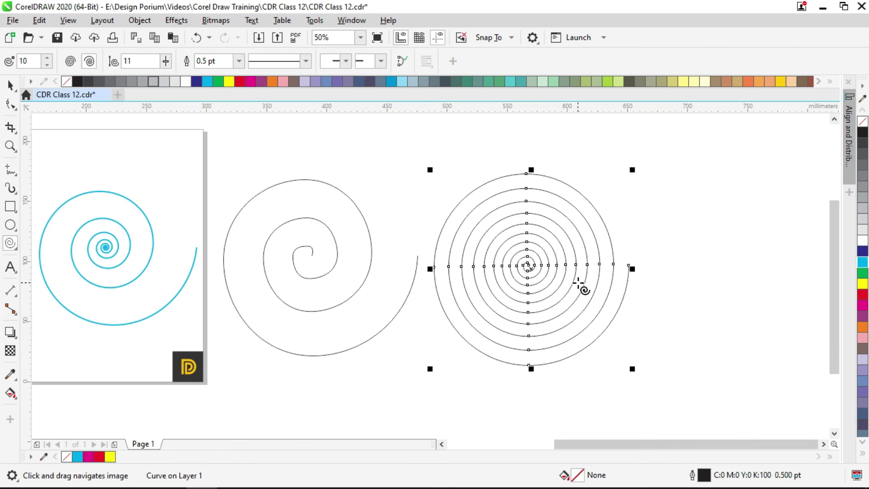
Raise the expansion factor to 84 and draw another 10-revolution logarithmic spiral at the right end of the row.
{"action": "left_click_drag", "start_coordinate": [165, 60], "coordinate": [213, 79]}
{"action": "left_click_drag", "start_coordinate": [280, 150], "coordinate": [95, 135]}
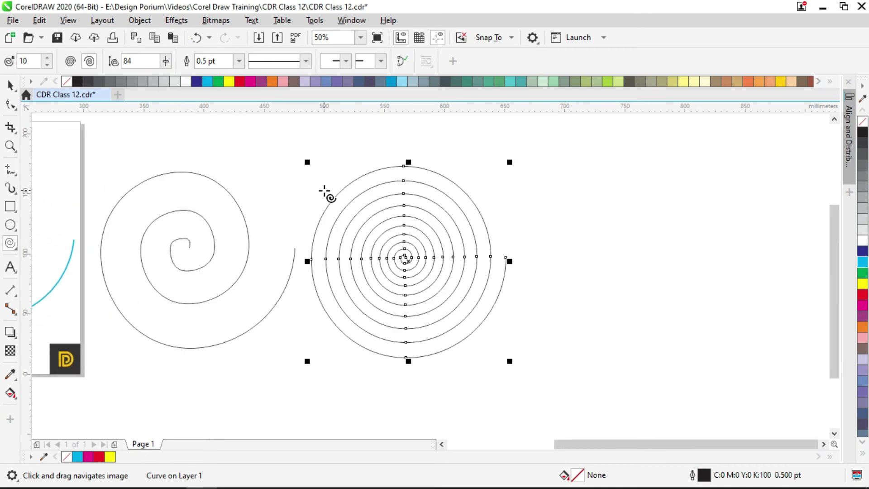
{"action": "scroll", "coordinate": [484, 254], "scroll_direction": "down", "scroll_amount": 1}
{"action": "left_click_drag", "start_coordinate": [466, 212], "coordinate": [568, 312]}
{"action": "scroll", "coordinate": [537, 283], "scroll_direction": "up", "scroll_amount": 1}
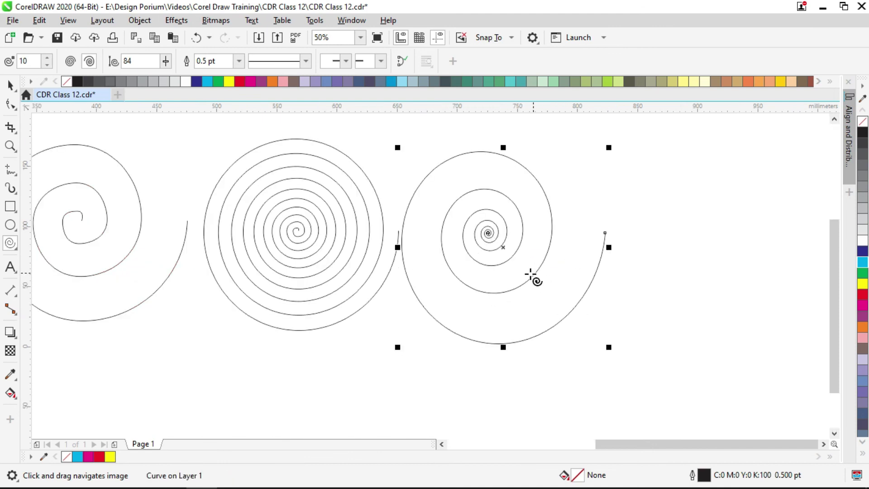
Increase the spiral expansion factor further and draw a larger 10-revolution logarithmic spiral to the right of the previous one.
{"action": "left_click_drag", "start_coordinate": [373, 199], "coordinate": [424, 226]}
{"action": "left_click_drag", "start_coordinate": [254, 195], "coordinate": [317, 218]}
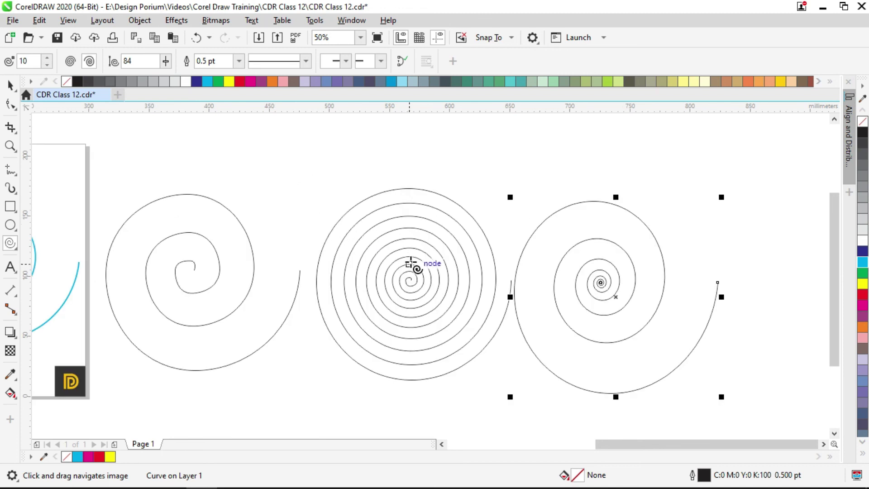
{"action": "left_click_drag", "start_coordinate": [411, 263], "coordinate": [385, 238]}
{"action": "left_click", "coordinate": [165, 61]}
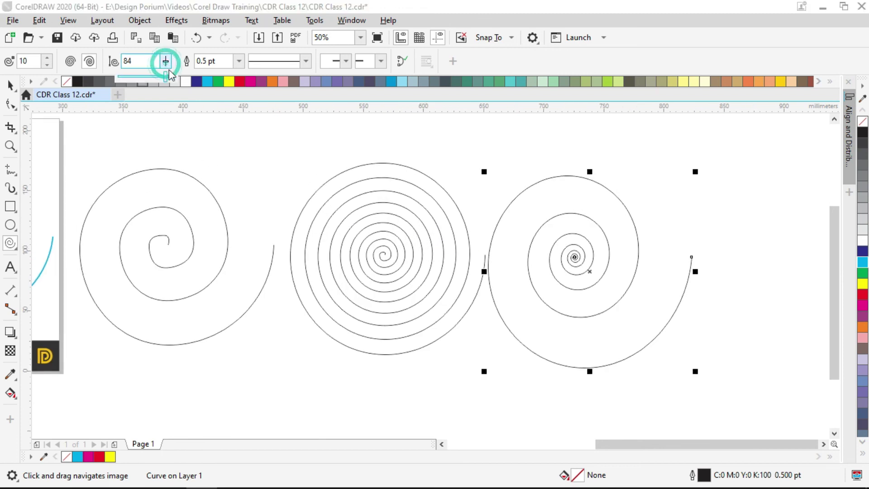
{"action": "left_click_drag", "start_coordinate": [166, 76], "coordinate": [174, 77]}
{"action": "left_click_drag", "start_coordinate": [405, 212], "coordinate": [248, 204]}
{"action": "left_click_drag", "start_coordinate": [532, 147], "coordinate": [793, 367]}
Reduce the expansion factor to 1 and draw a 10-revolution logarithmic spiral below the row of black spirals.
{"action": "left_click_drag", "start_coordinate": [166, 62], "coordinate": [110, 75]}
{"action": "scroll", "coordinate": [234, 186], "scroll_direction": "down", "scroll_amount": 1}
{"action": "left_click_drag", "start_coordinate": [185, 277], "coordinate": [316, 417]}
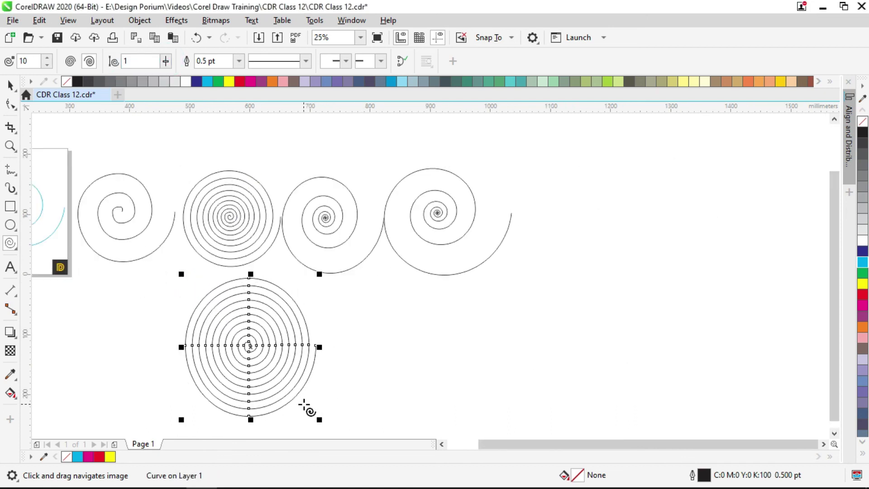
{"action": "scroll", "coordinate": [386, 308], "scroll_direction": "left", "scroll_amount": 3}
{"action": "left_click_drag", "start_coordinate": [413, 178], "coordinate": [378, 198]}
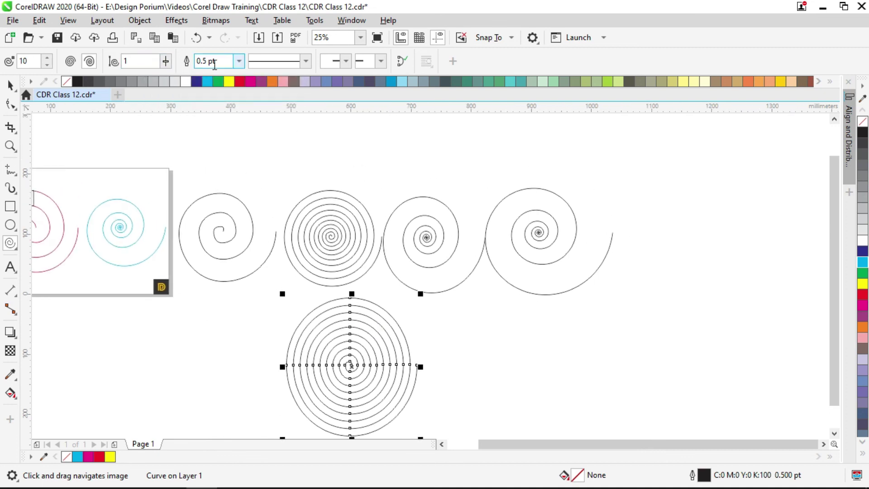
Apply an evenly dashed line style to the outline of the spiral below the row.
{"action": "left_click_drag", "start_coordinate": [224, 63], "coordinate": [213, 62]}
{"action": "left_click", "coordinate": [265, 63]}
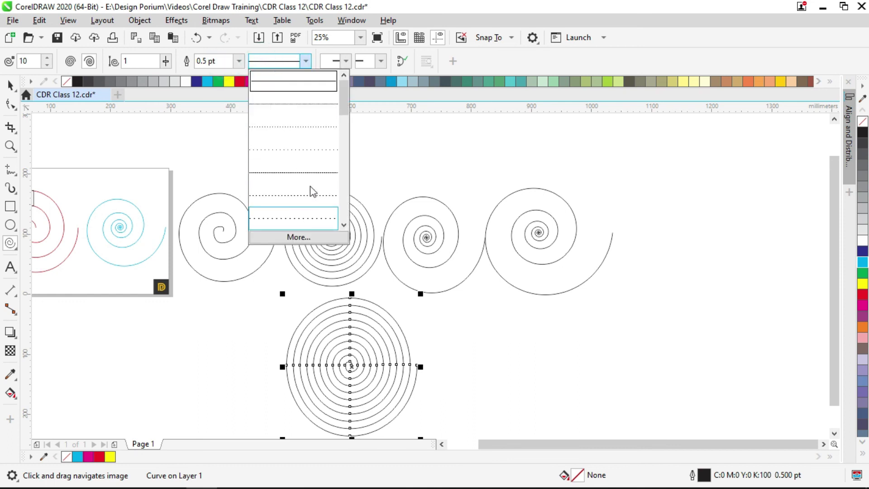
{"action": "scroll", "coordinate": [312, 188], "scroll_direction": "down", "scroll_amount": 3}
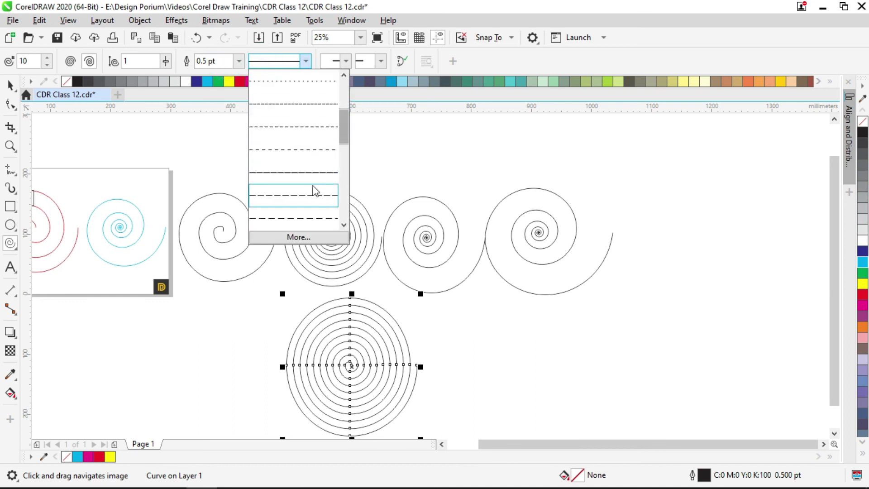
{"action": "left_click", "coordinate": [317, 194]}
{"action": "scroll", "coordinate": [358, 338], "scroll_direction": "up", "scroll_amount": 4}
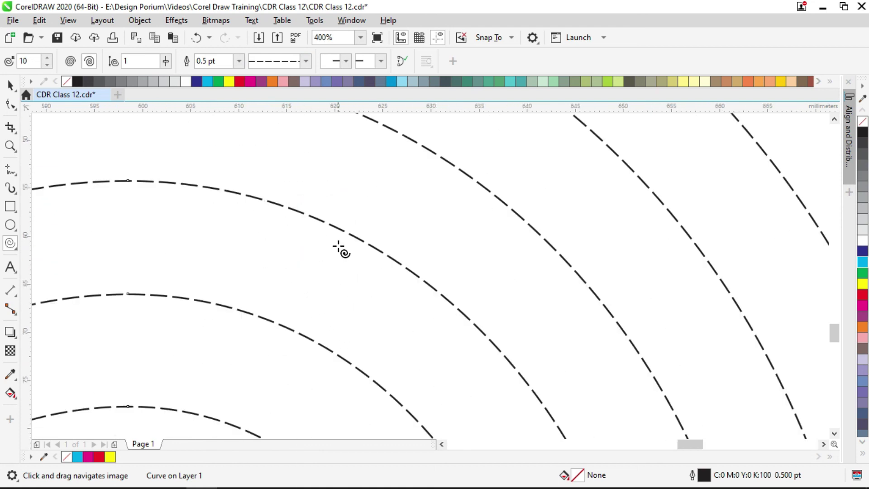
{"action": "scroll", "coordinate": [338, 248], "scroll_direction": "down", "scroll_amount": 3}
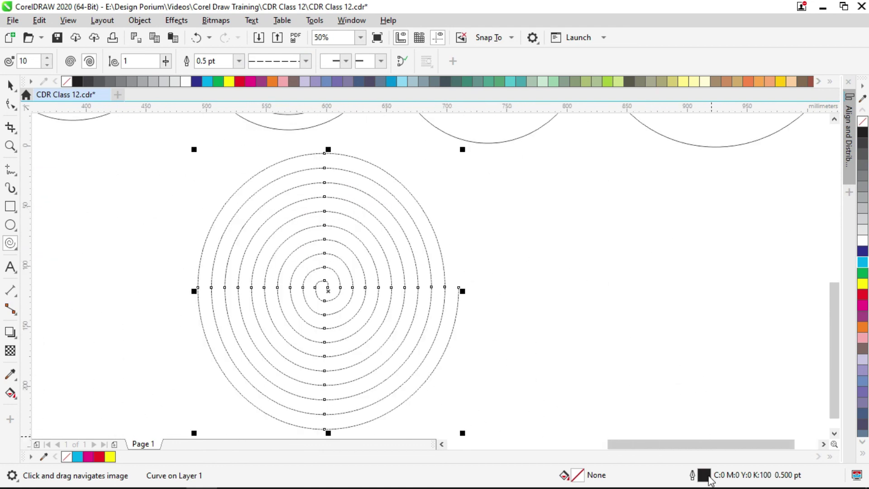
Set the dashed spiral's outline width to 4 pt.
{"action": "double_click", "coordinate": [706, 475]}
{"action": "left_click", "coordinate": [355, 200]}
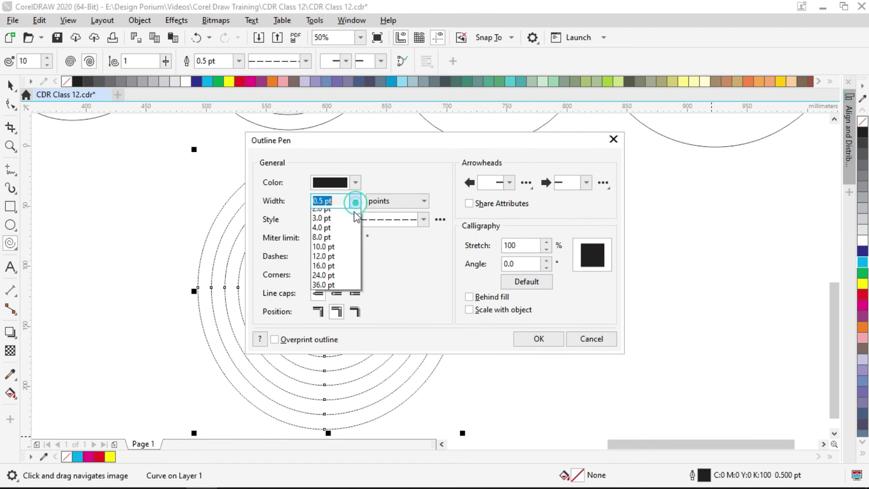
{"action": "left_click", "coordinate": [322, 290]}
{"action": "left_click", "coordinate": [538, 338]}
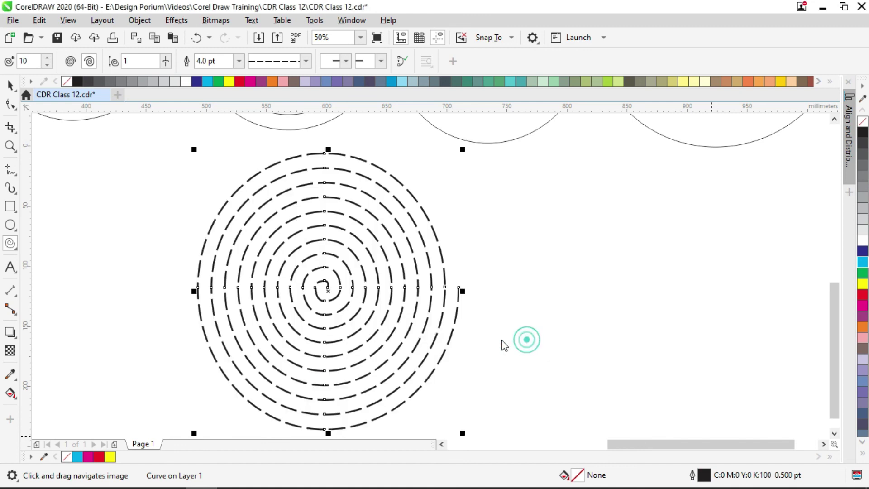
{"action": "left_click_drag", "start_coordinate": [398, 244], "coordinate": [381, 229]}
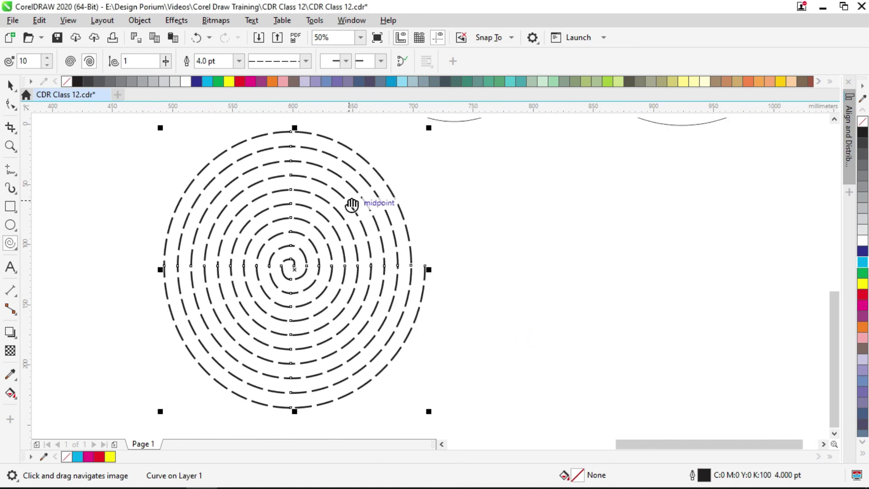
Add solid arrowheads to both the outer end and the inner start of the dashed spiral.
{"action": "left_click", "coordinate": [381, 61]}
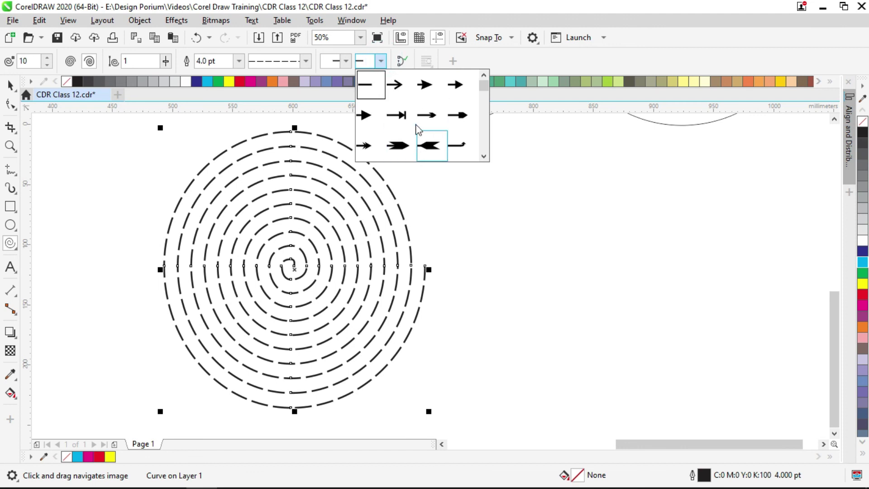
{"action": "left_click", "coordinate": [462, 94]}
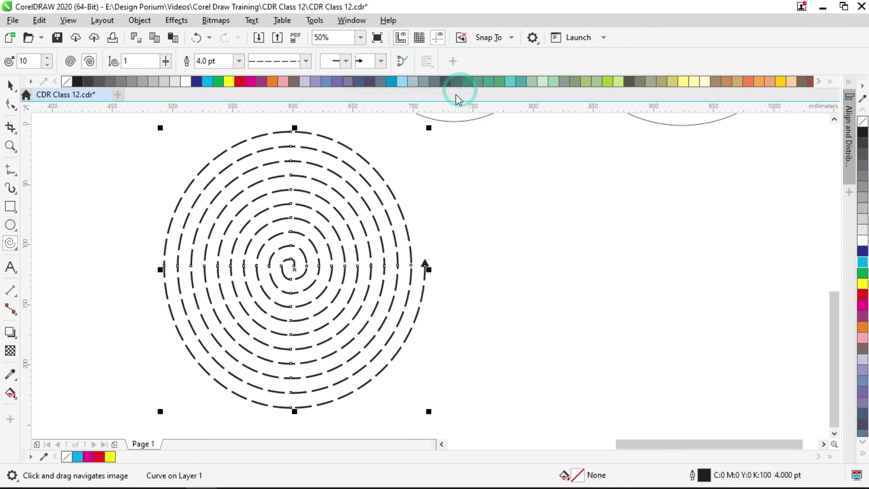
{"action": "left_click", "coordinate": [346, 60]}
{"action": "left_click", "coordinate": [344, 113]}
{"action": "scroll", "coordinate": [290, 275], "scroll_direction": "up", "scroll_amount": 5}
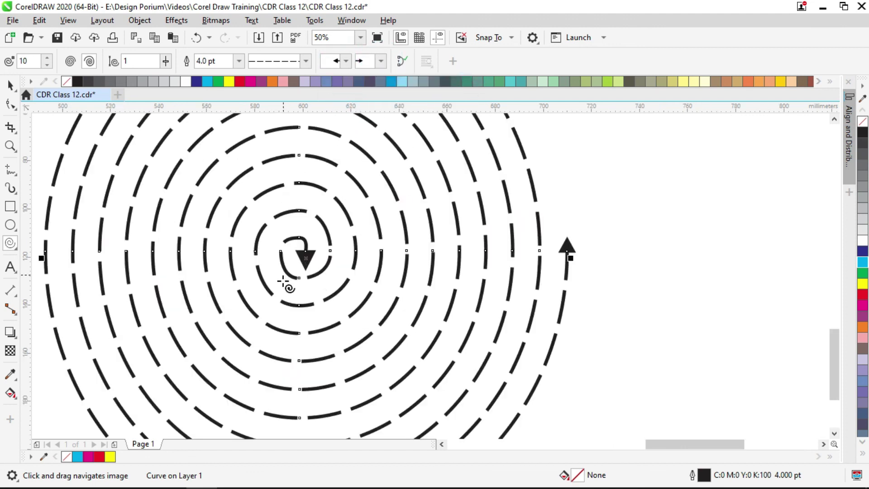
{"action": "scroll", "coordinate": [312, 214], "scroll_direction": "down", "scroll_amount": 5}
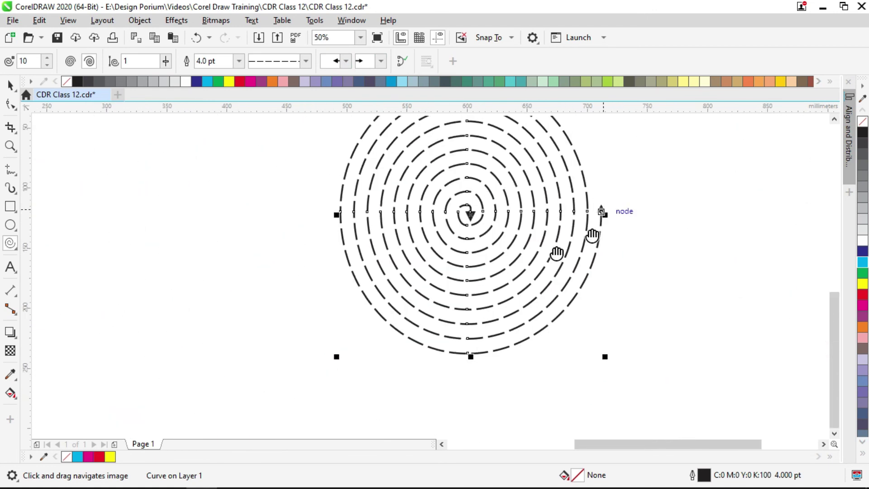
Delete the five black spirals outside the page, plus the red spiral, cyan spiral and narrow rectangle on it.
{"action": "key", "text": "space"}
{"action": "scroll", "coordinate": [136, 225], "scroll_direction": "down", "scroll_amount": 2}
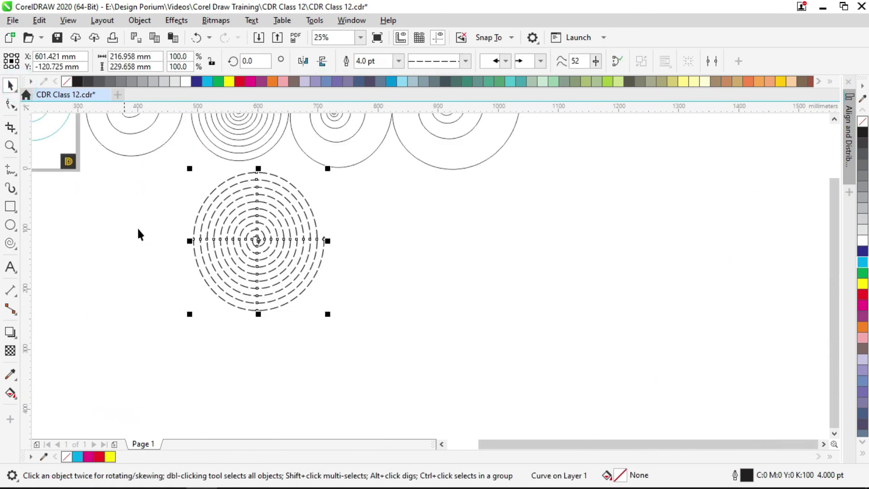
{"action": "left_click_drag", "start_coordinate": [389, 271], "coordinate": [429, 318]}
{"action": "scroll", "coordinate": [429, 317], "scroll_direction": "down", "scroll_amount": 1}
{"action": "scroll", "coordinate": [302, 295], "scroll_direction": "up", "scroll_amount": 1}
{"action": "left_click_drag", "start_coordinate": [375, 301], "coordinate": [339, 272]}
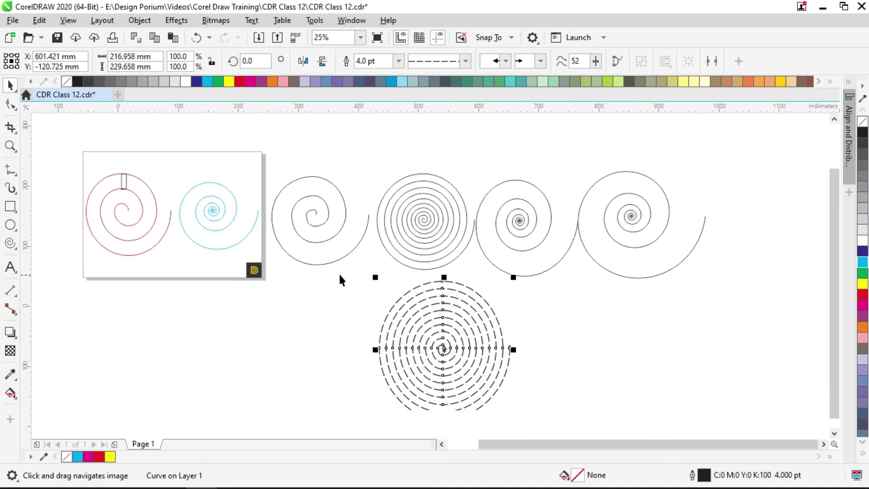
{"action": "left_click_drag", "start_coordinate": [734, 147], "coordinate": [252, 425]}
{"action": "key", "text": "Delete"}
{"action": "left_click_drag", "start_coordinate": [223, 279], "coordinate": [344, 335]}
{"action": "left_click_drag", "start_coordinate": [429, 222], "coordinate": [180, 327]}
{"action": "key", "text": "Delete"}
{"action": "left_click_drag", "start_coordinate": [243, 290], "coordinate": [267, 314]}
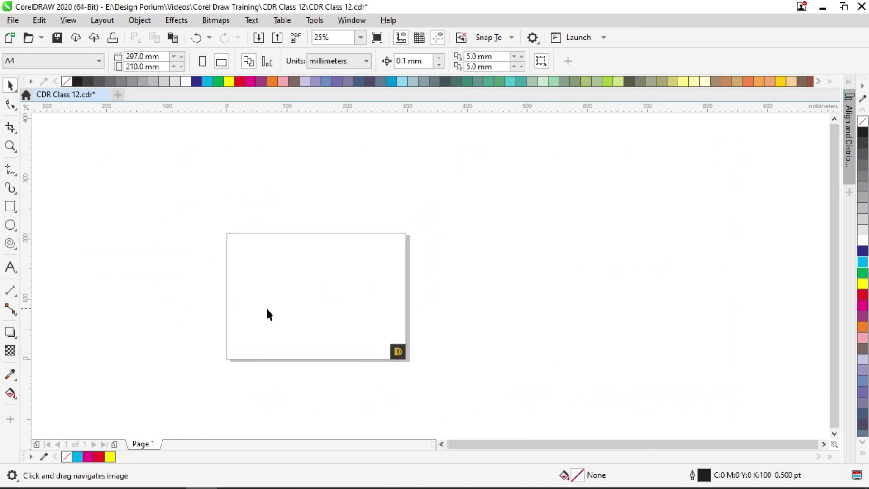
{"action": "scroll", "coordinate": [265, 307], "scroll_direction": "up", "scroll_amount": 1}
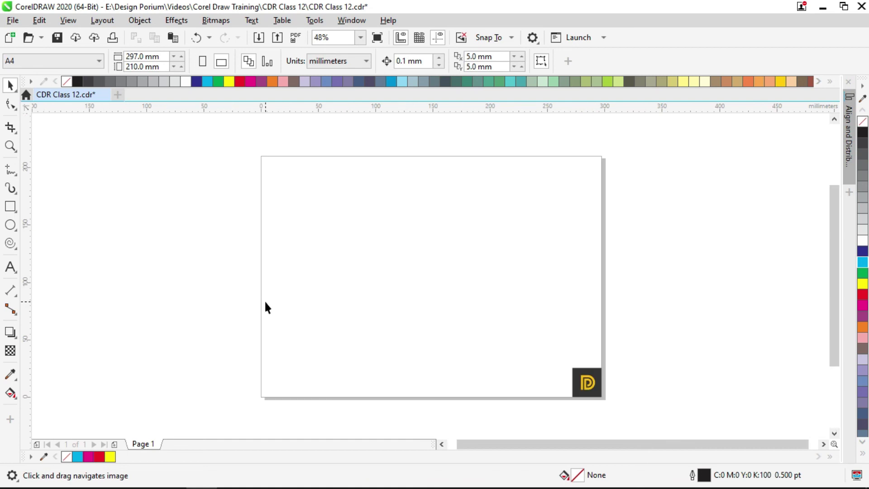
Undo both deletions to restore all spirals and the narrow rectangle, and deselect everything.
{"action": "key", "text": "ctrl+z"}
{"action": "key", "text": "ctrl+z"}
{"action": "scroll", "coordinate": [241, 278], "scroll_direction": "down", "scroll_amount": 2}
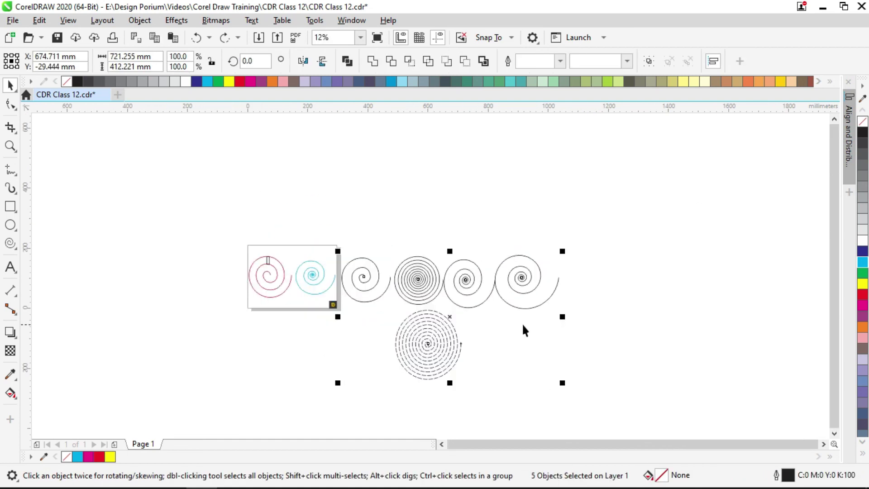
{"action": "scroll", "coordinate": [442, 328], "scroll_direction": "up", "scroll_amount": 1}
{"action": "left_click_drag", "start_coordinate": [350, 327], "coordinate": [425, 320]}
{"action": "left_click", "coordinate": [359, 320]}
{"action": "left_click_drag", "start_coordinate": [364, 318], "coordinate": [353, 312]}
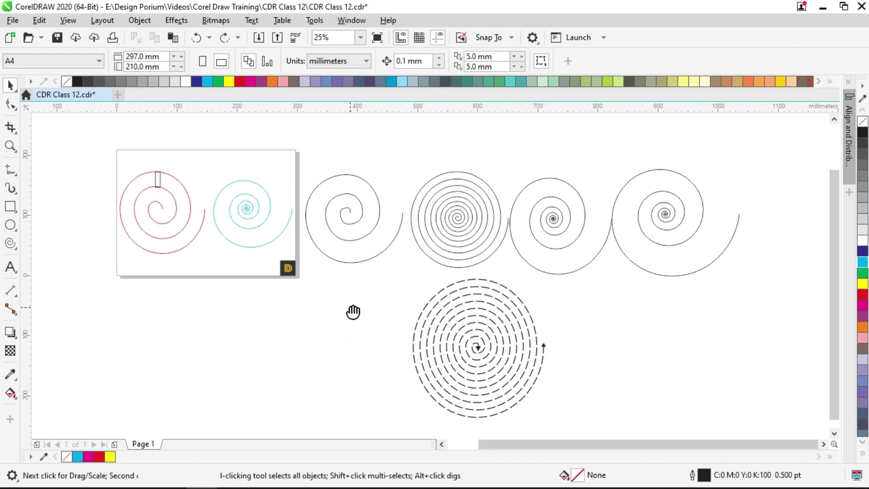
{"action": "left_click", "coordinate": [10, 242]}
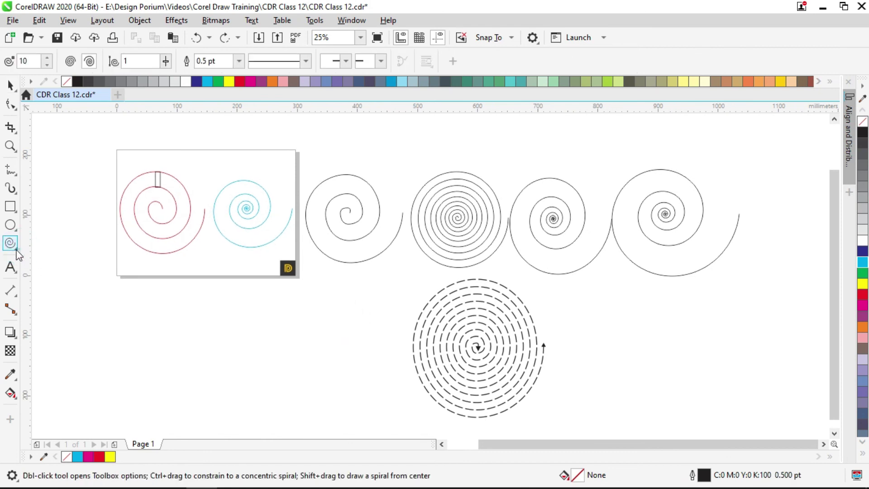
{"action": "left_click", "coordinate": [15, 247]}
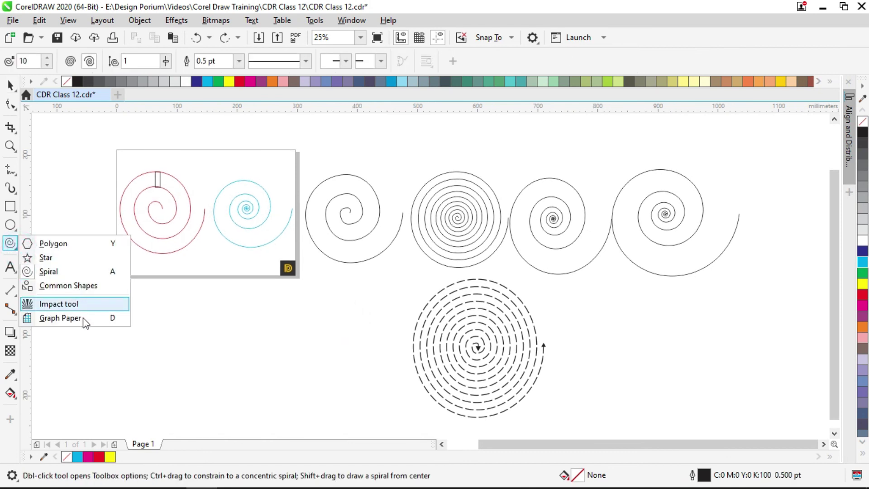
{"action": "left_click", "coordinate": [288, 303]}
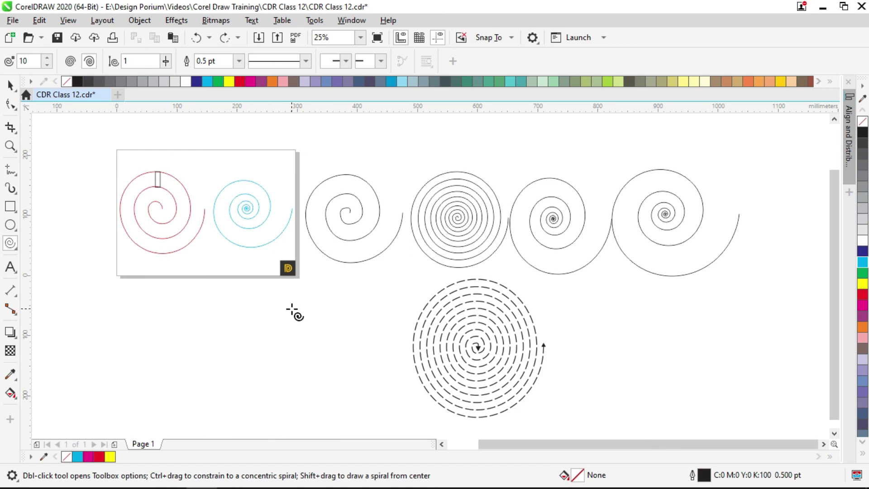
{"action": "left_click", "coordinate": [9, 85]}
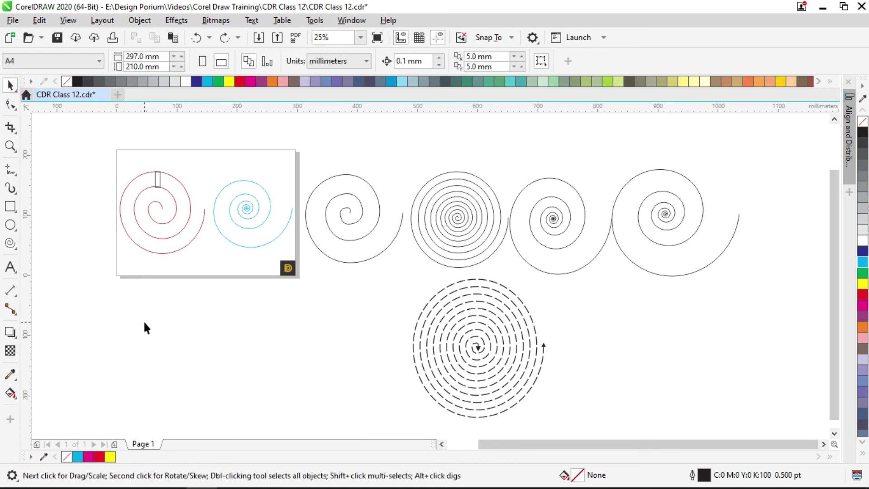